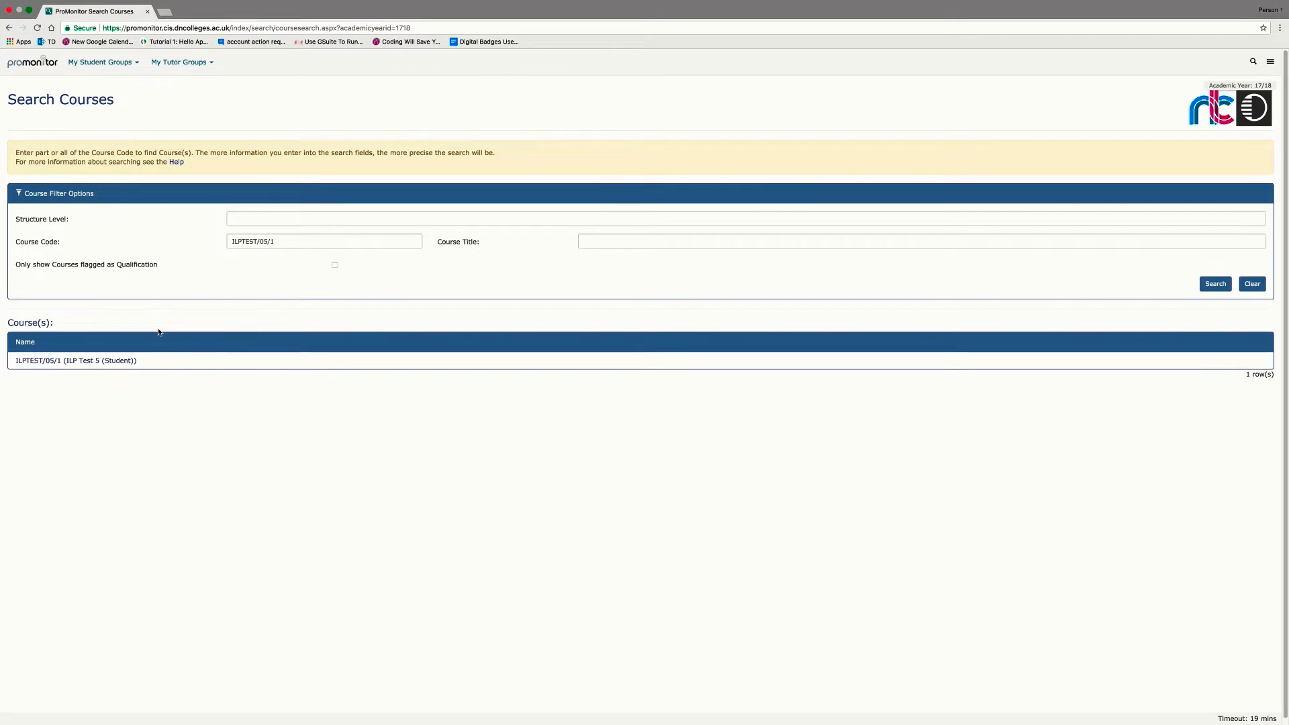
Open the ILPTEST/05/1 course's student group and add yourself as one of its teachers
click(96, 362)
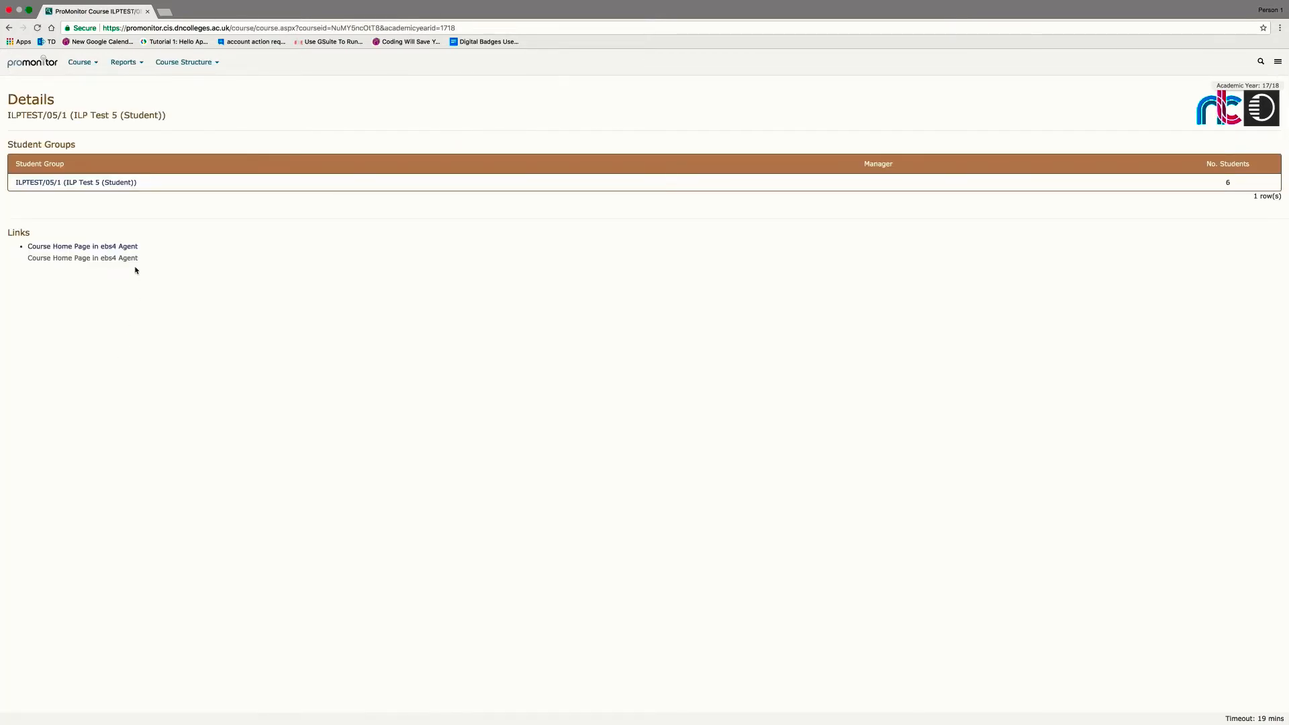
click(97, 184)
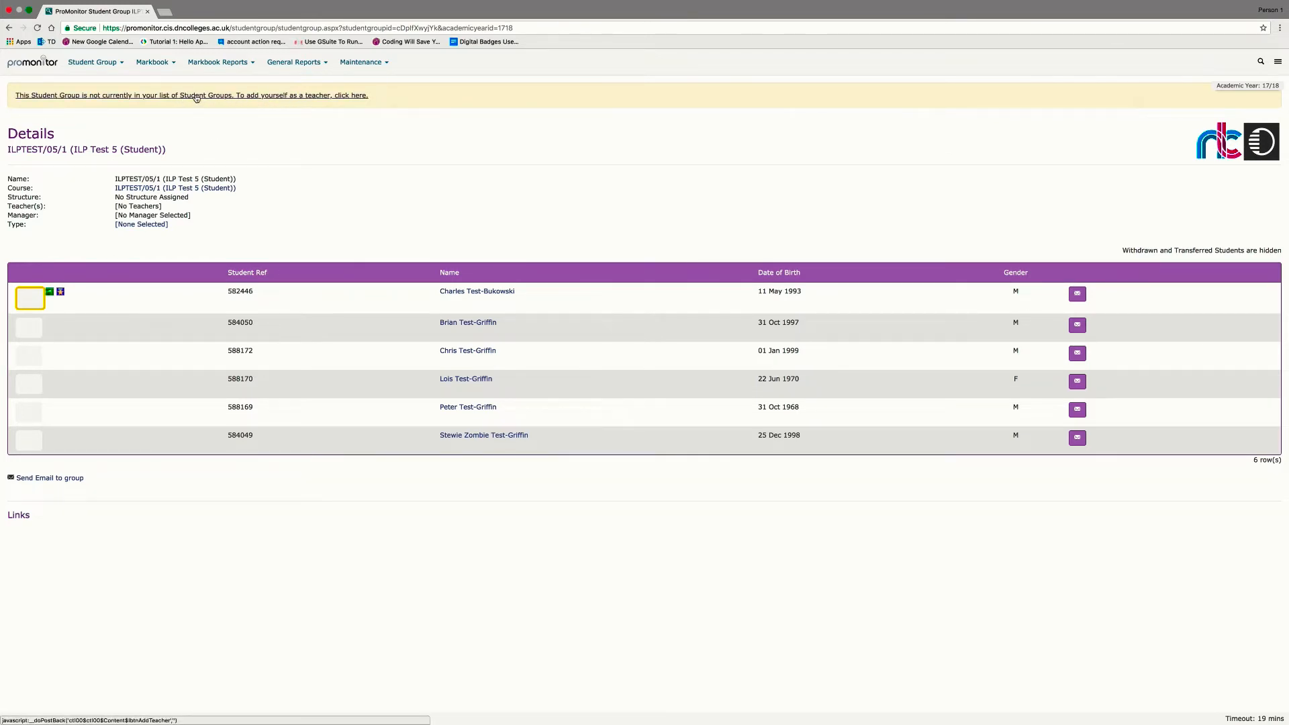
click(358, 98)
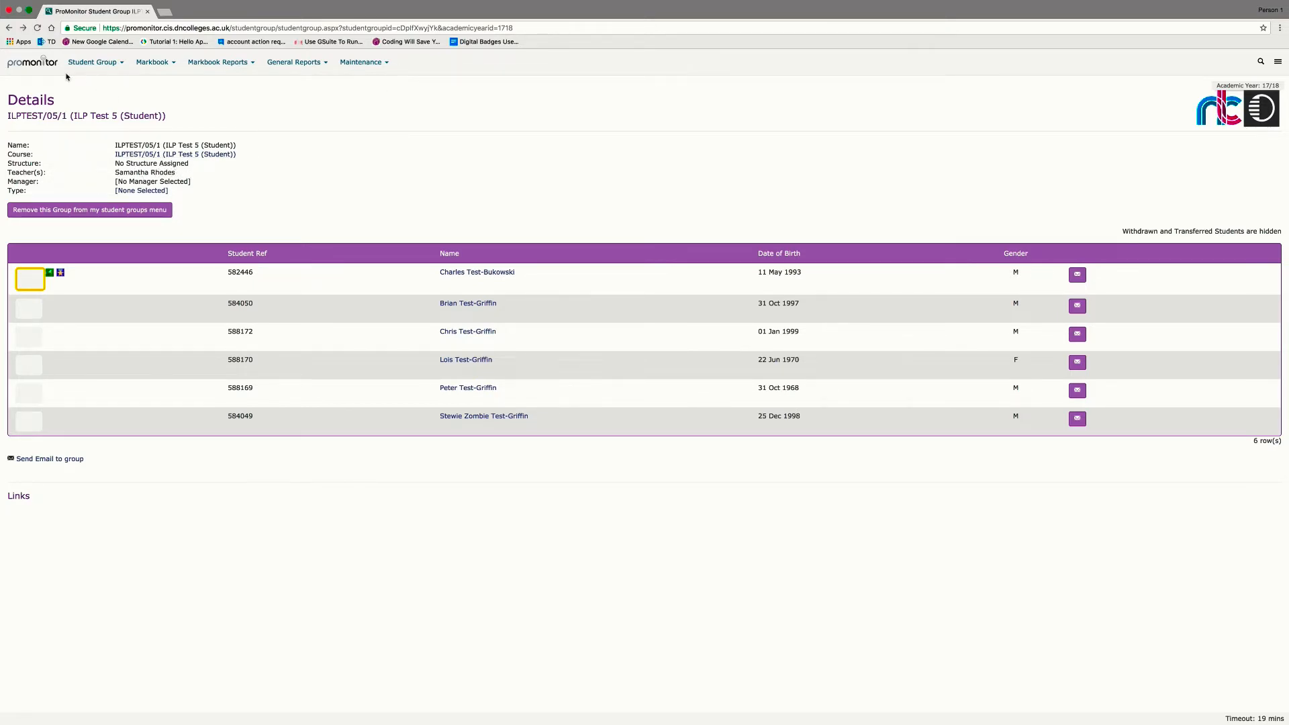
Reopen the ILPTEST/05/1 student group from the home page and open its form for adding a group type
click(30, 64)
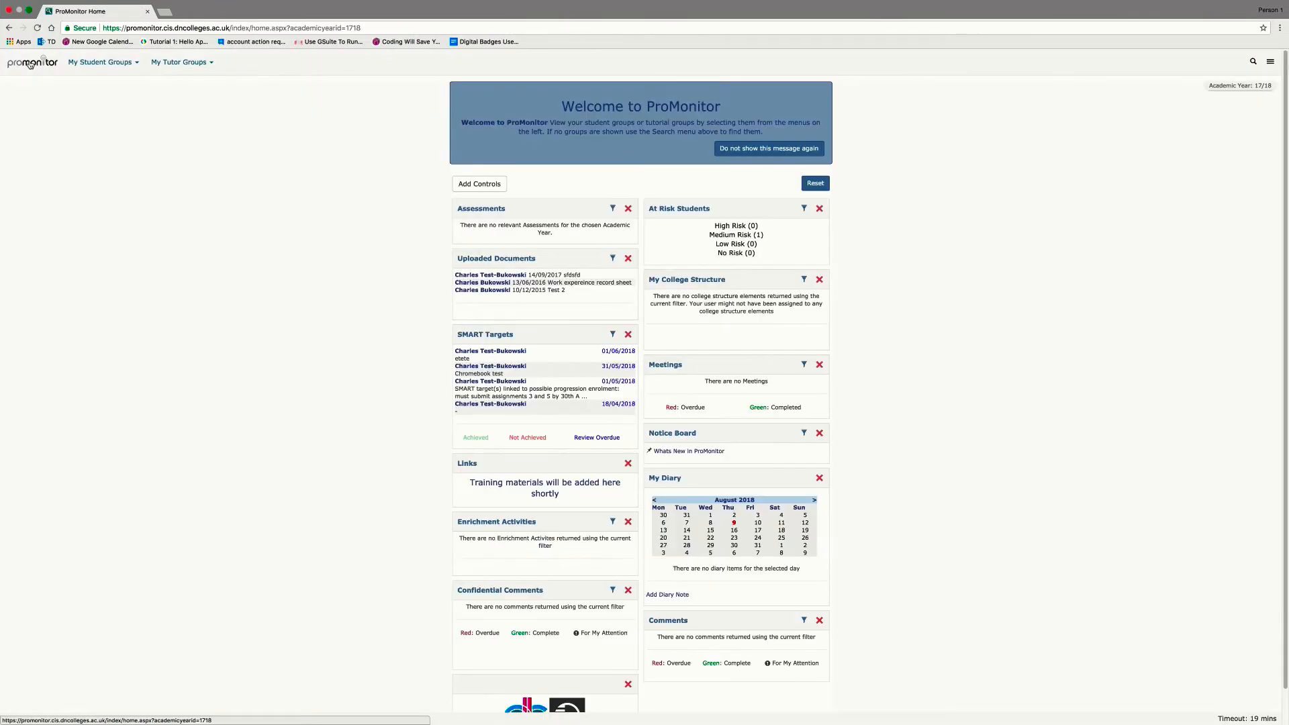
click(104, 62)
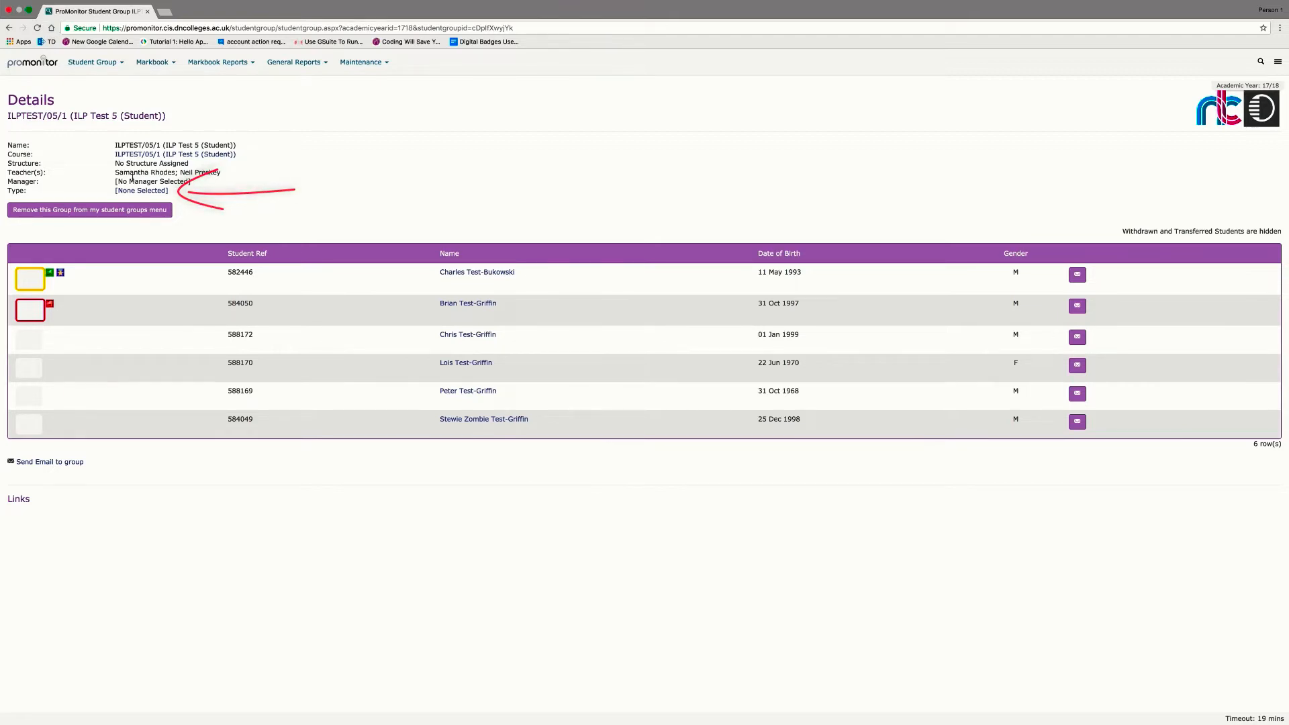
click(137, 192)
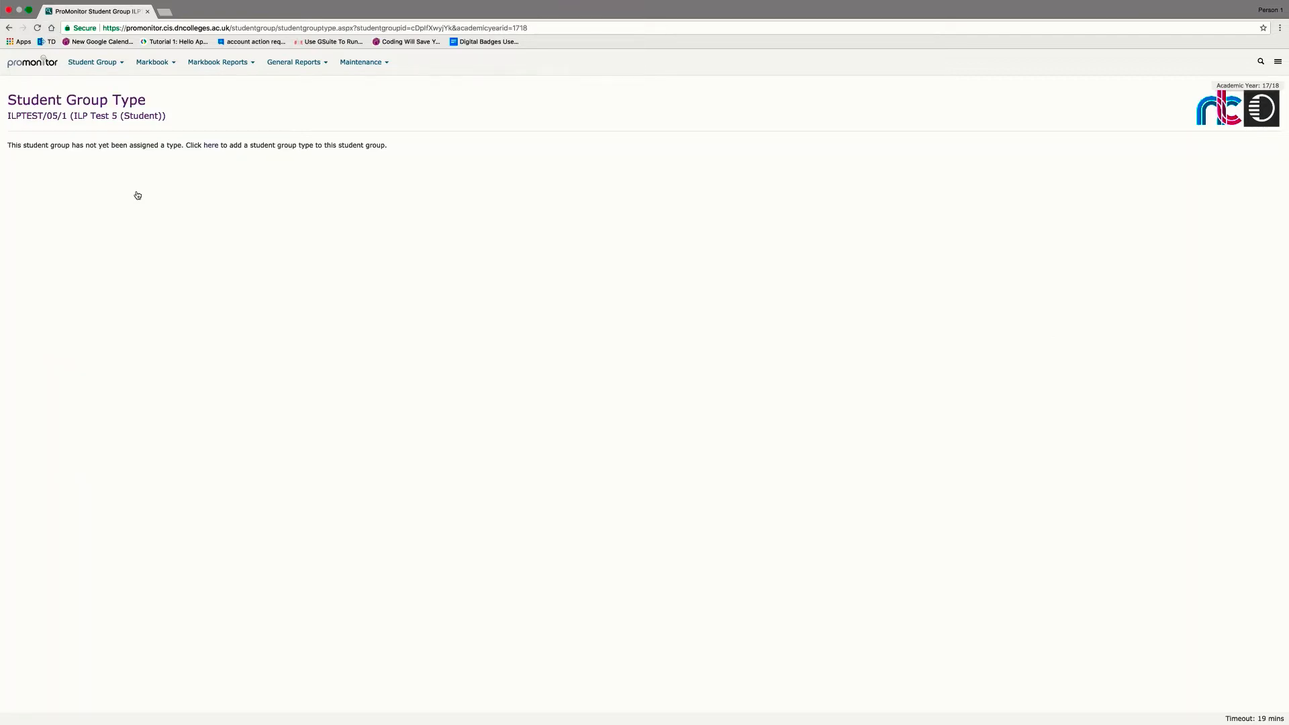
click(210, 146)
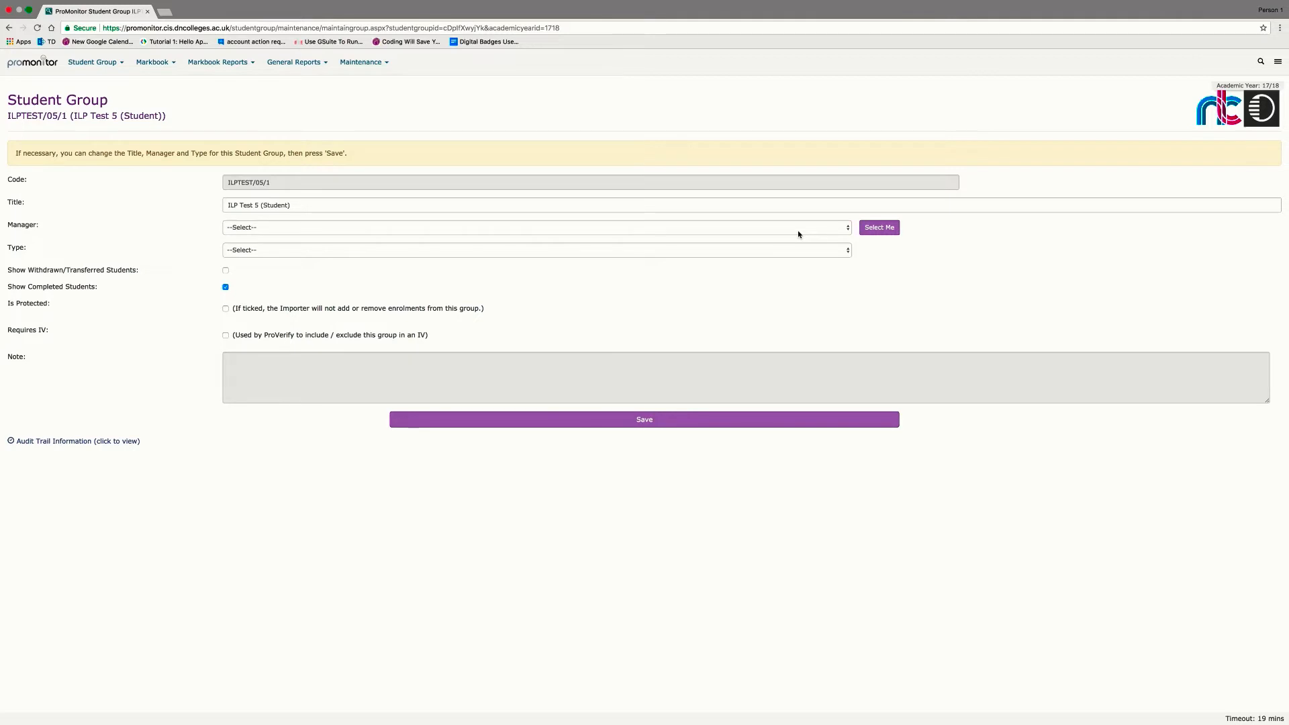
Assign yourself as the manager of the ILPTEST/05/1 student group
click(847, 229)
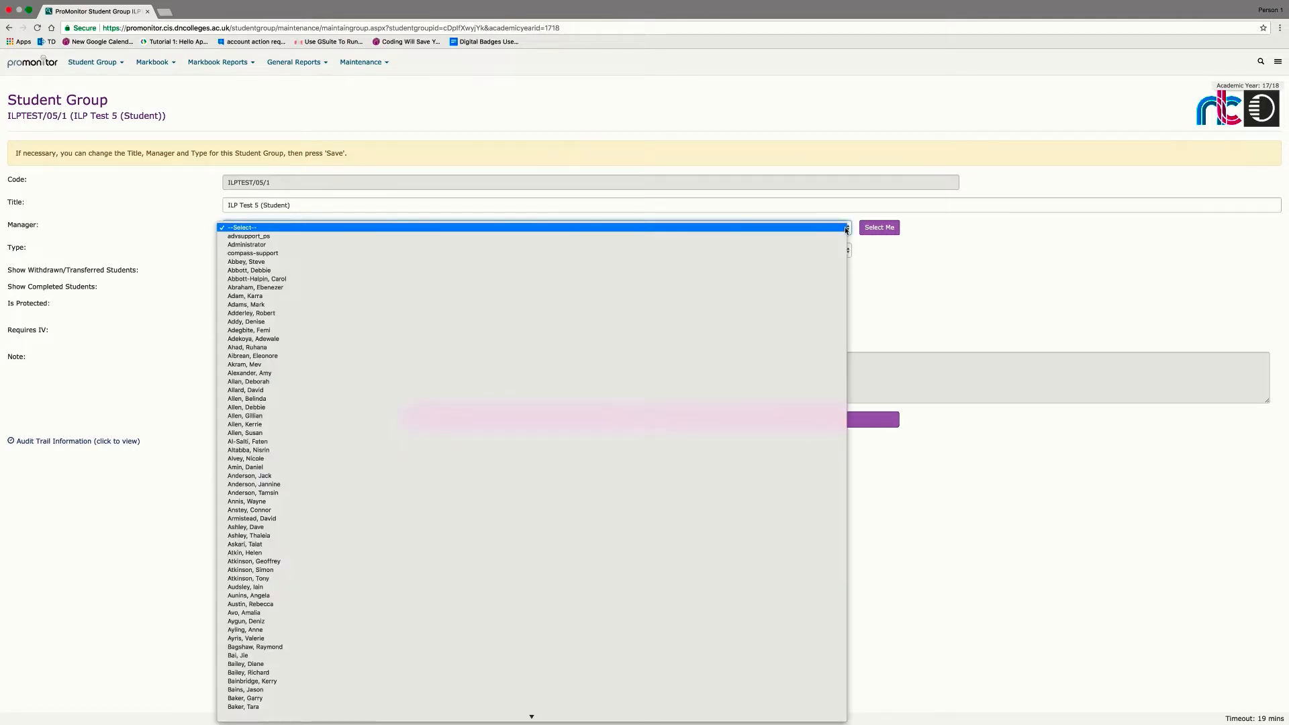
click(898, 229)
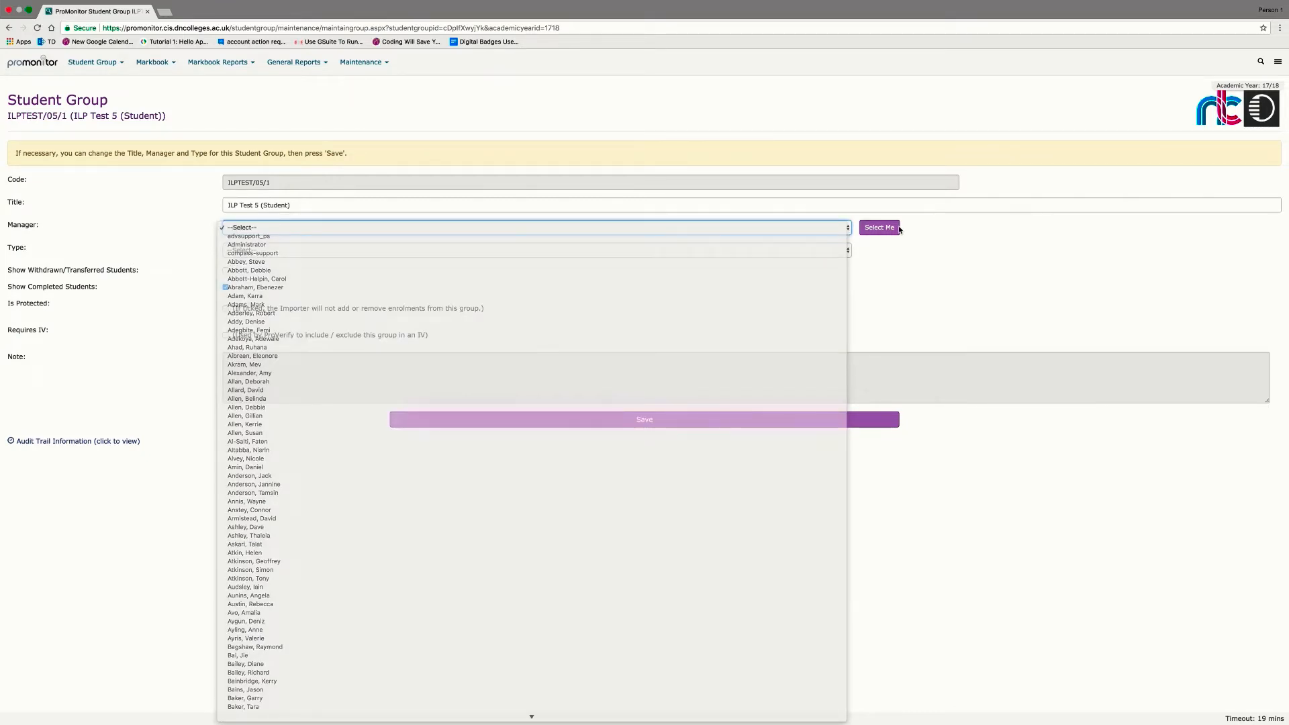
click(892, 228)
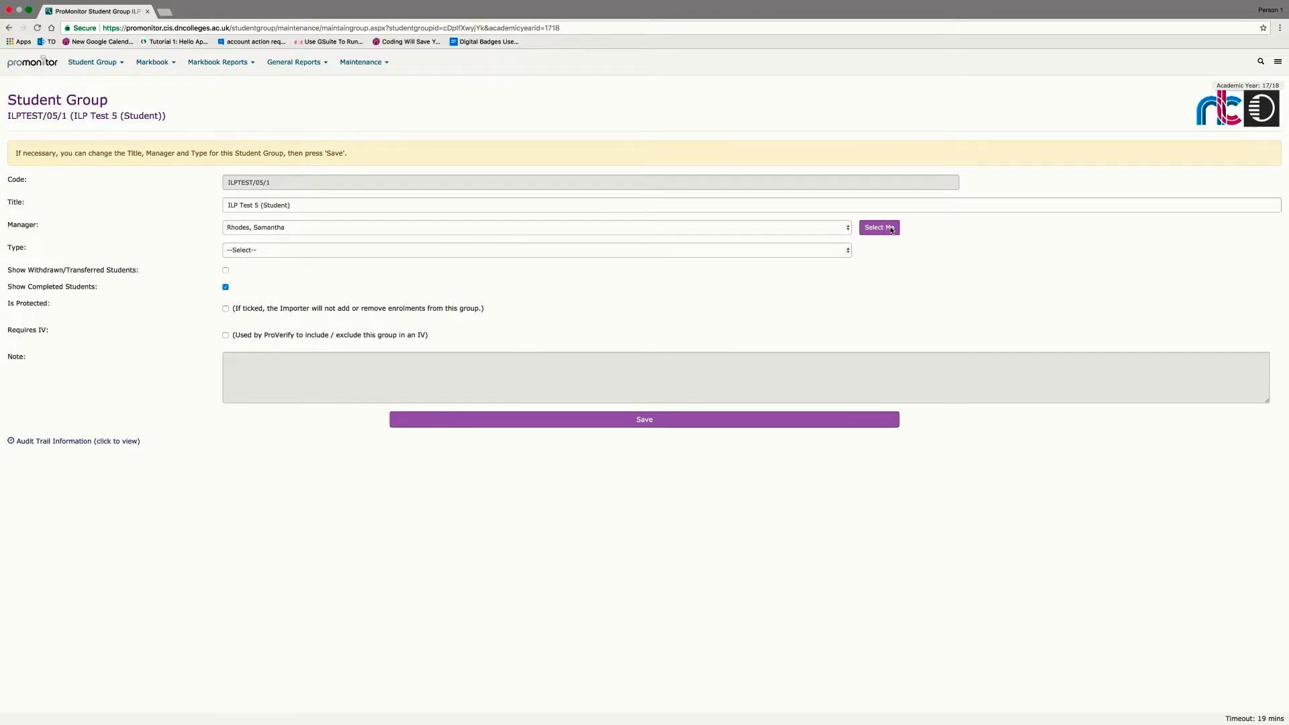
Set the student group's type to Generic Pass Fail and save the group settings
click(848, 251)
scroll(506, 453, down, 3)
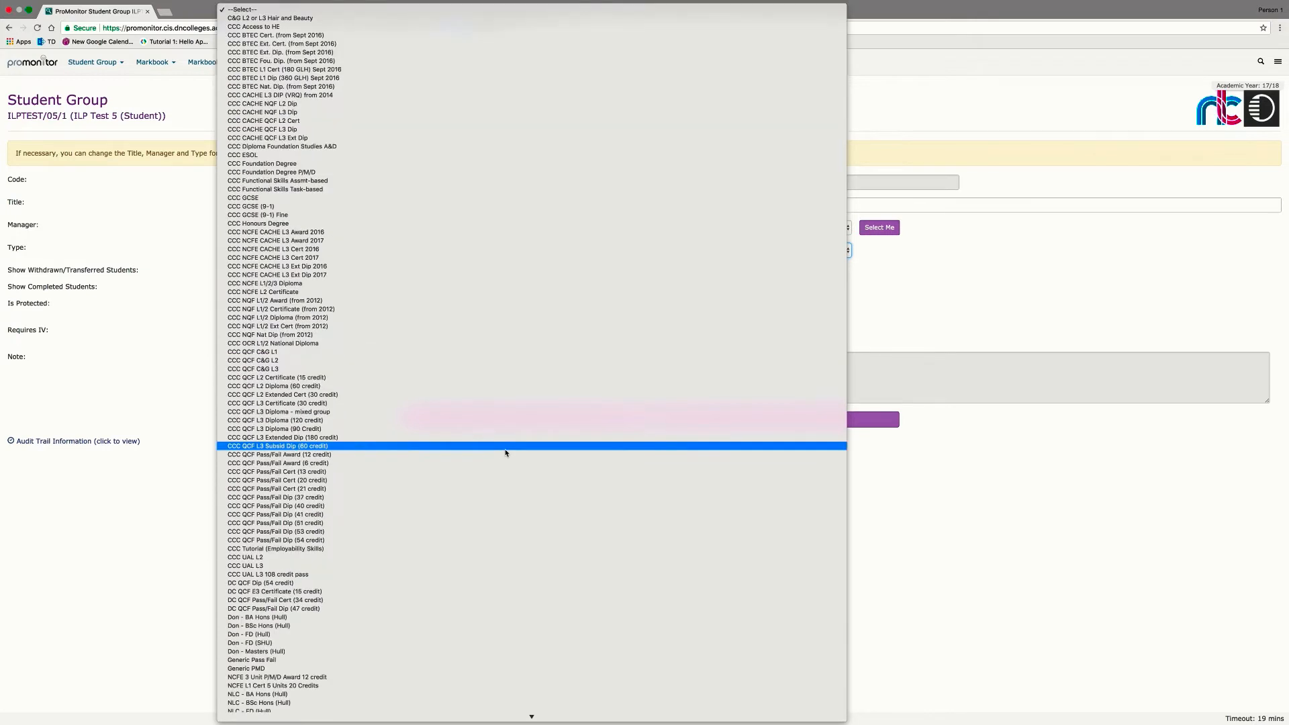
scroll(505, 452, down, 1)
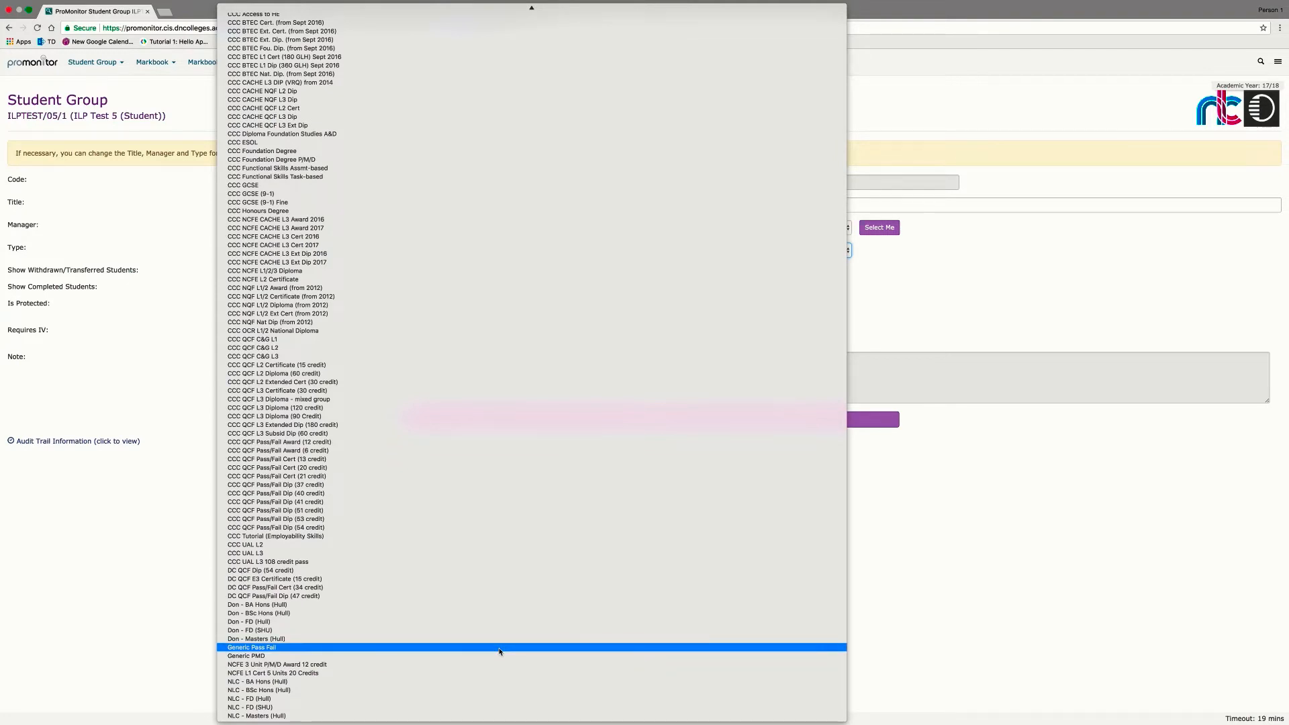
click(499, 648)
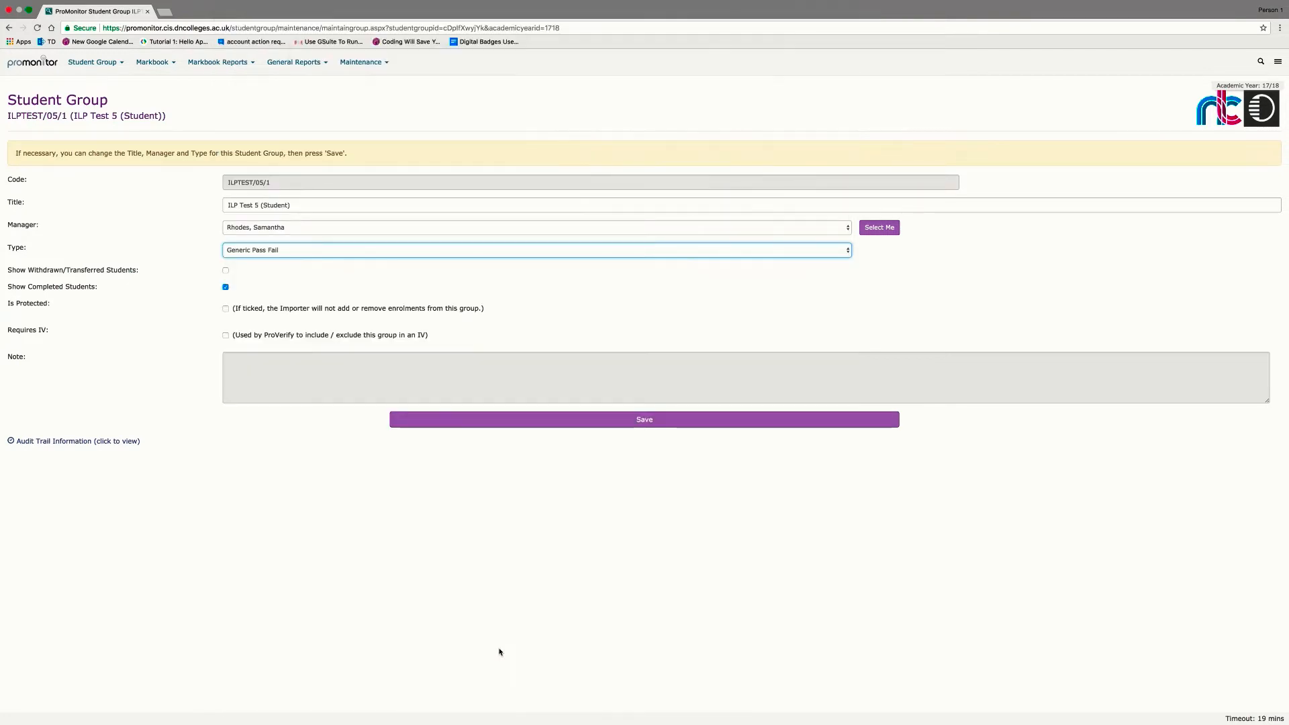
click(644, 423)
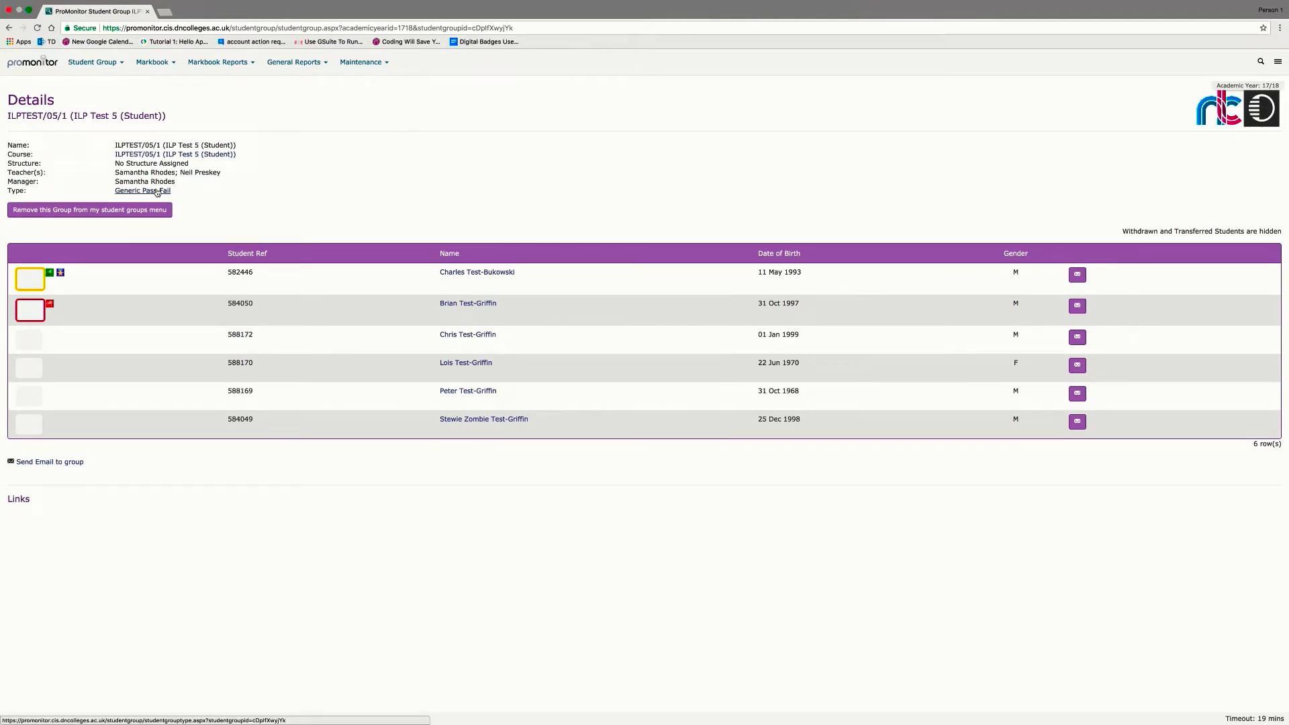
Open the group's markbook by student and view its markbook rules
click(154, 63)
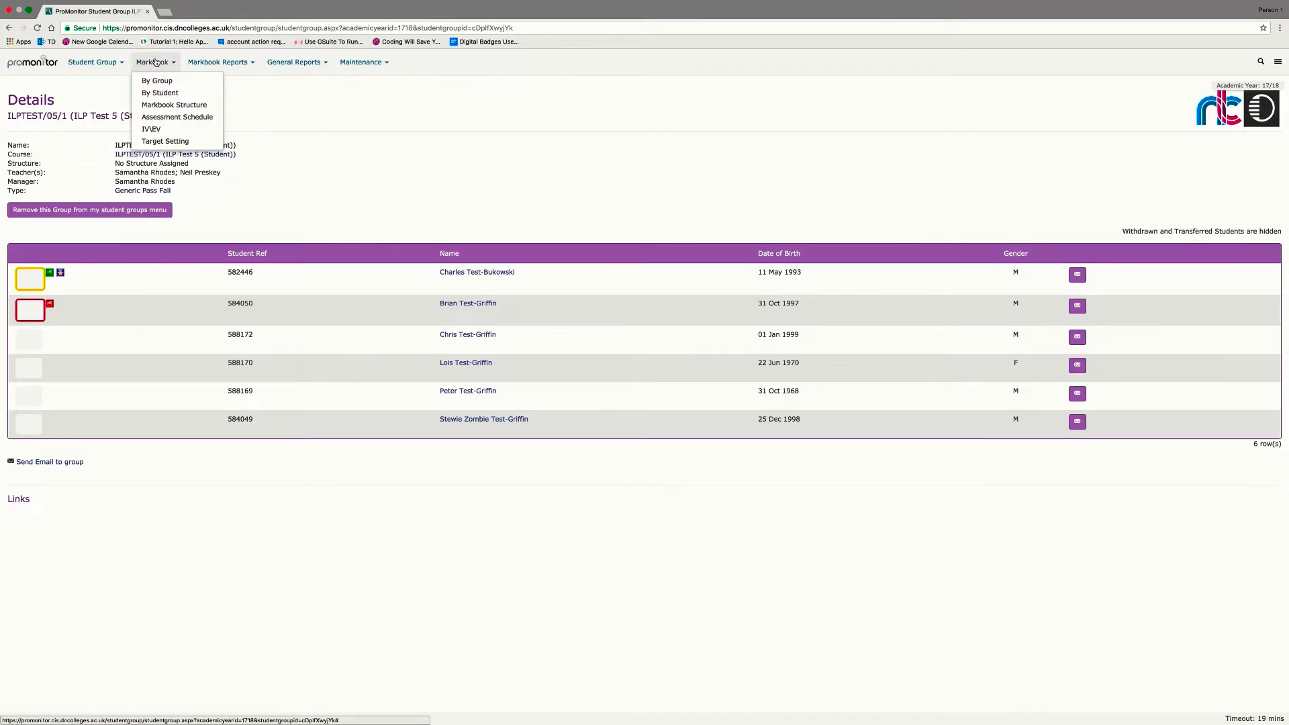
click(162, 93)
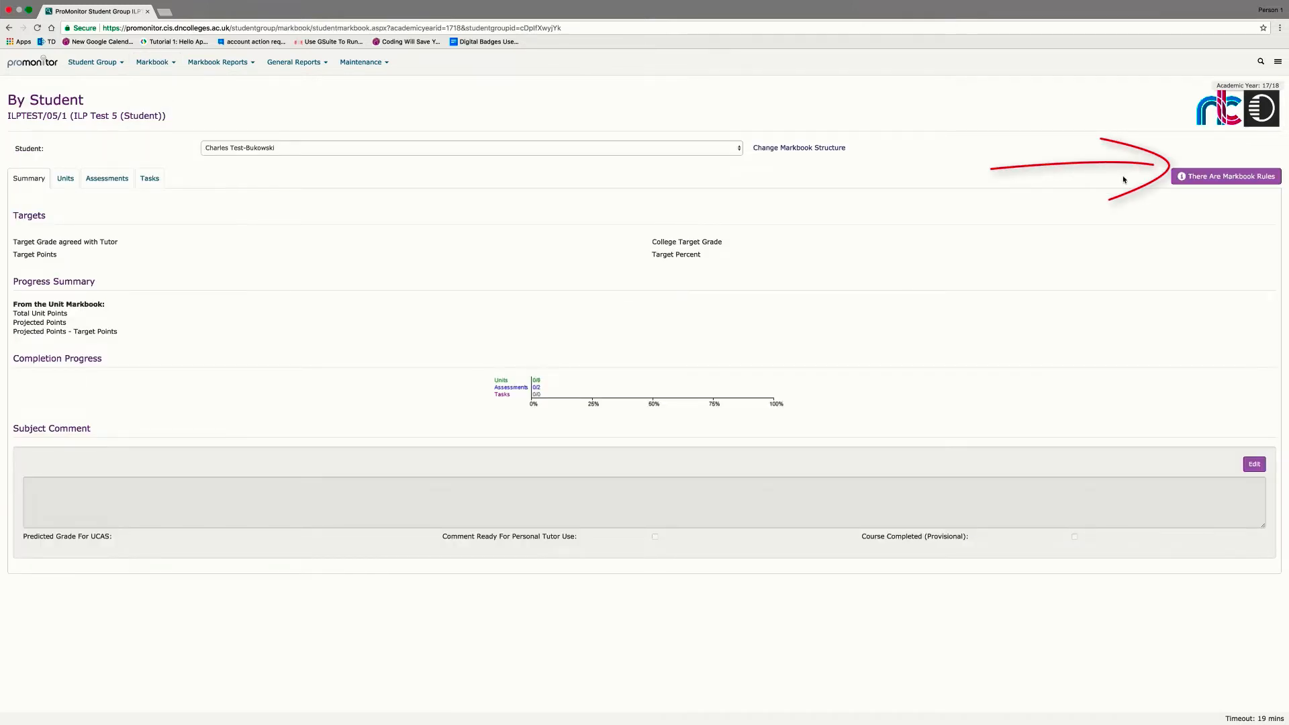
click(1206, 178)
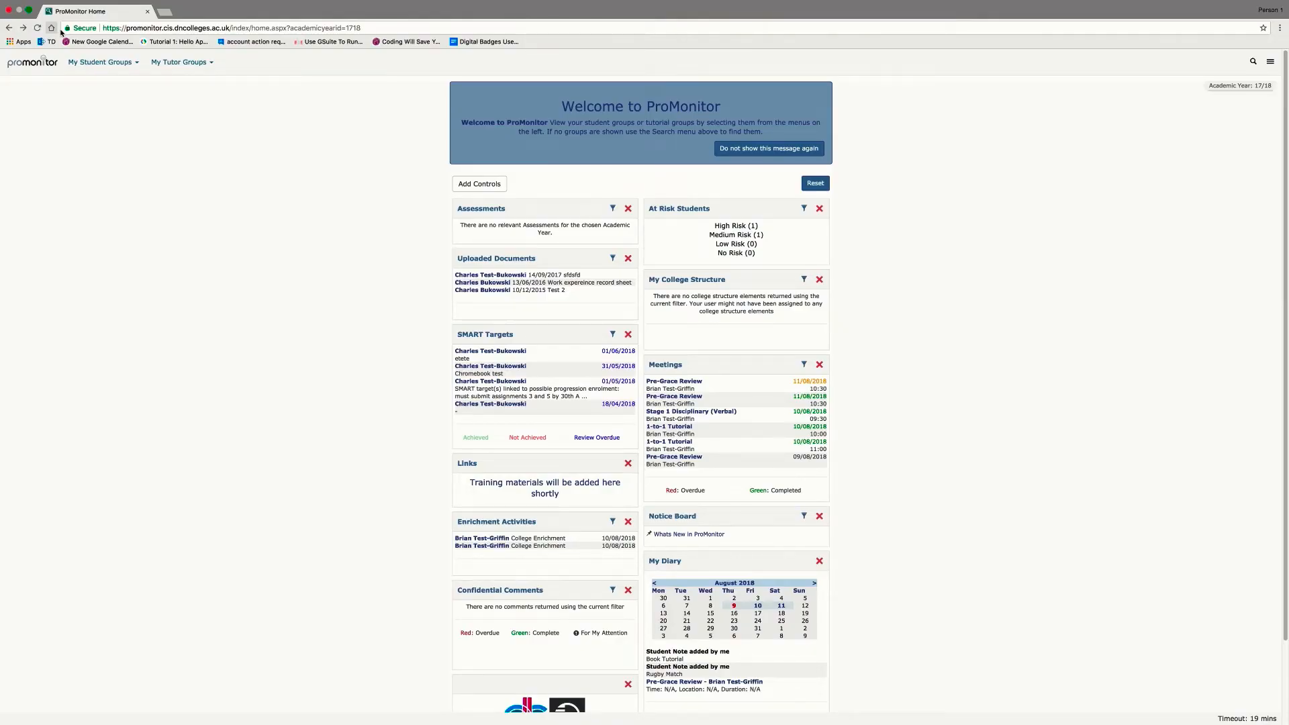
From the home page, go through the ILPTEST/05/1 student group to its course and open Find Course Structure
mouse_move(88, 65)
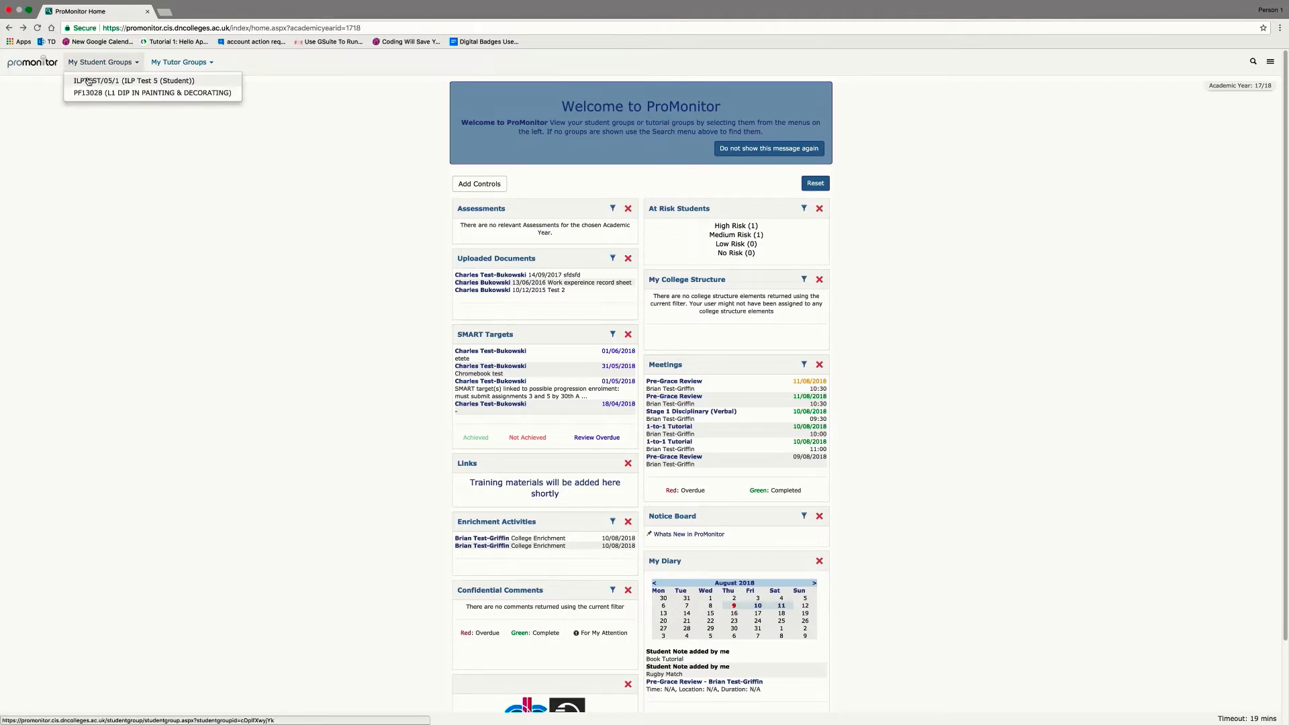
click(88, 81)
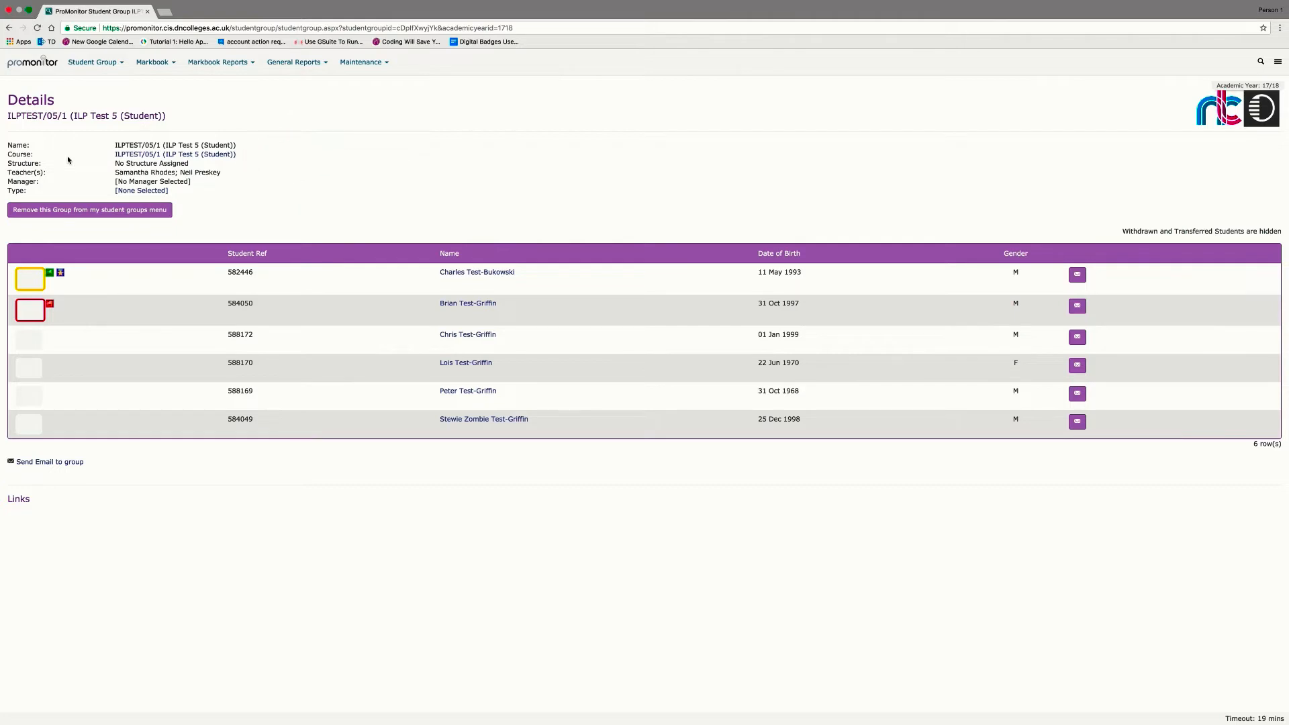
click(145, 155)
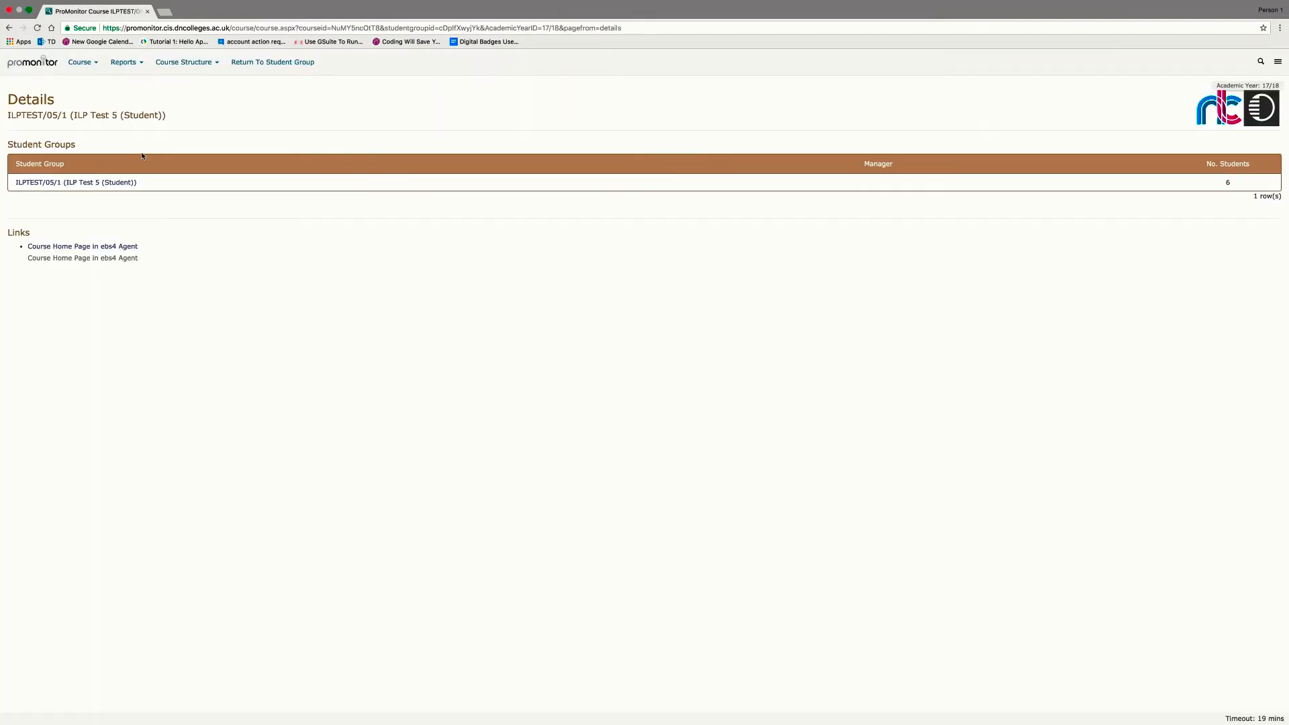
click(163, 62)
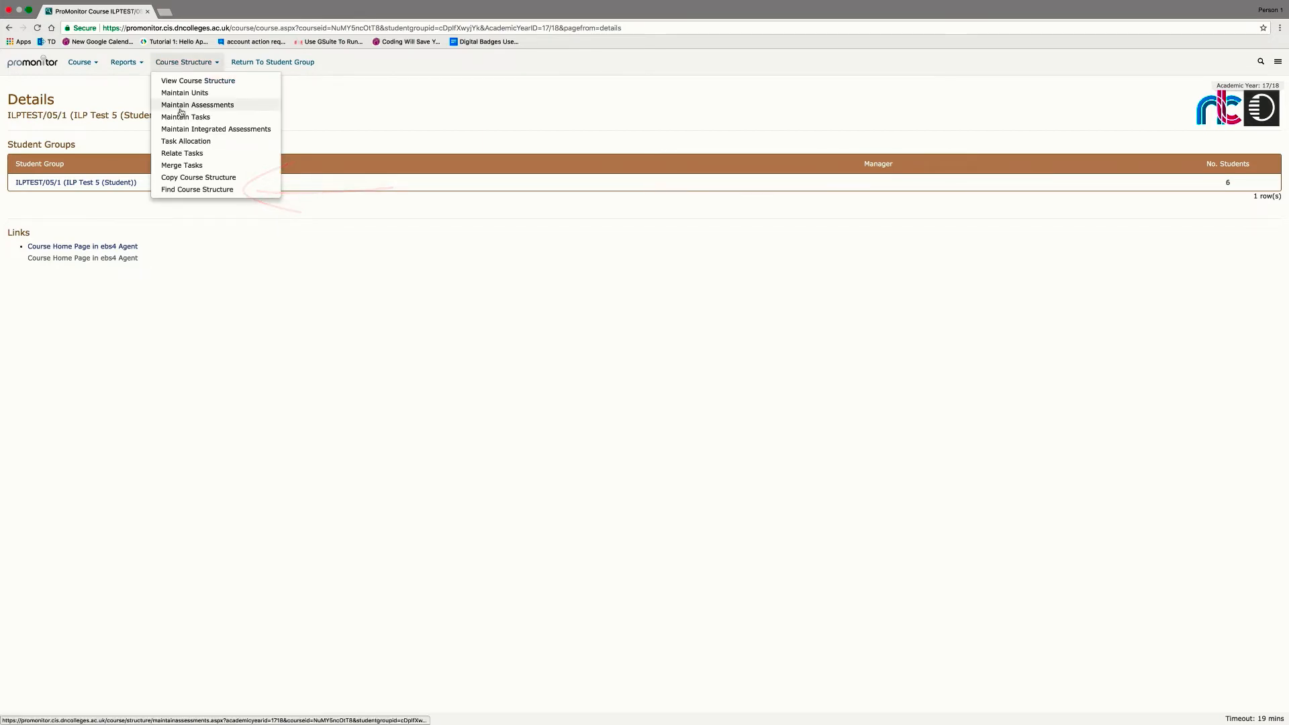
click(195, 190)
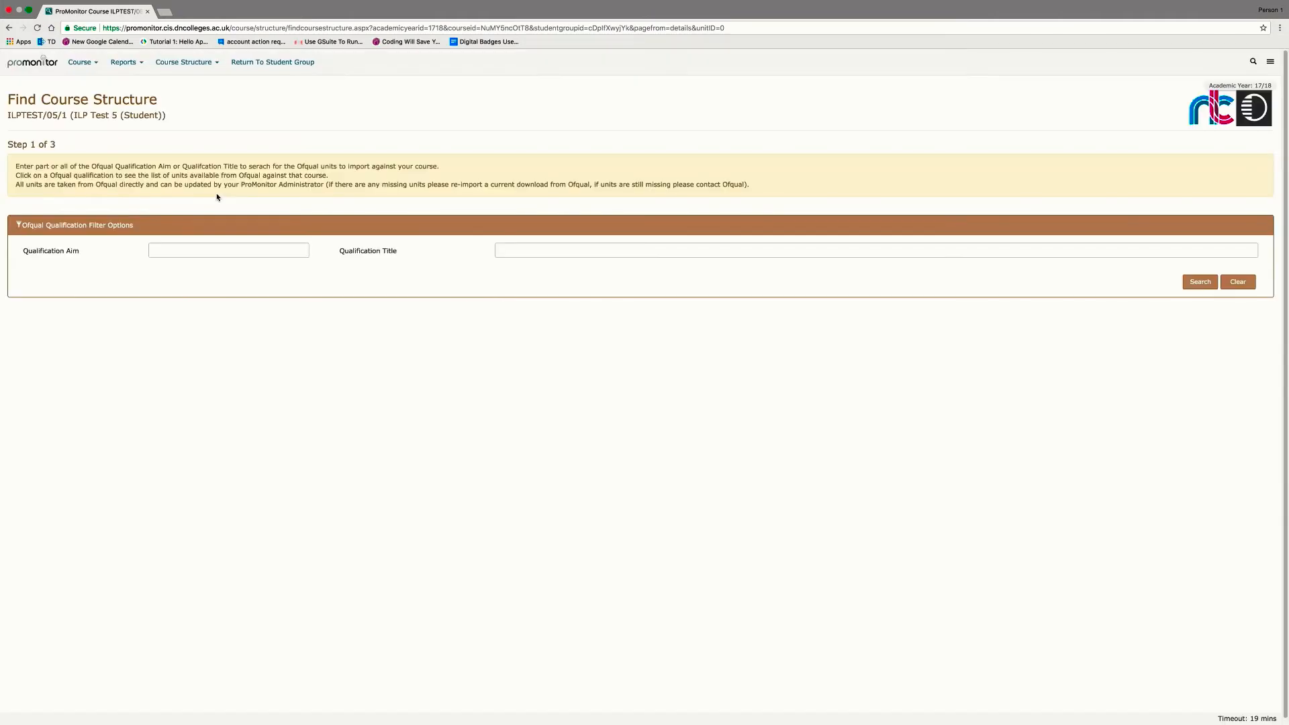
Search Ofqual for "City & Guilds Level 1 Award In Construction Skills (Painting & Decorating)", select that qualification and proceed to its units
click(527, 249)
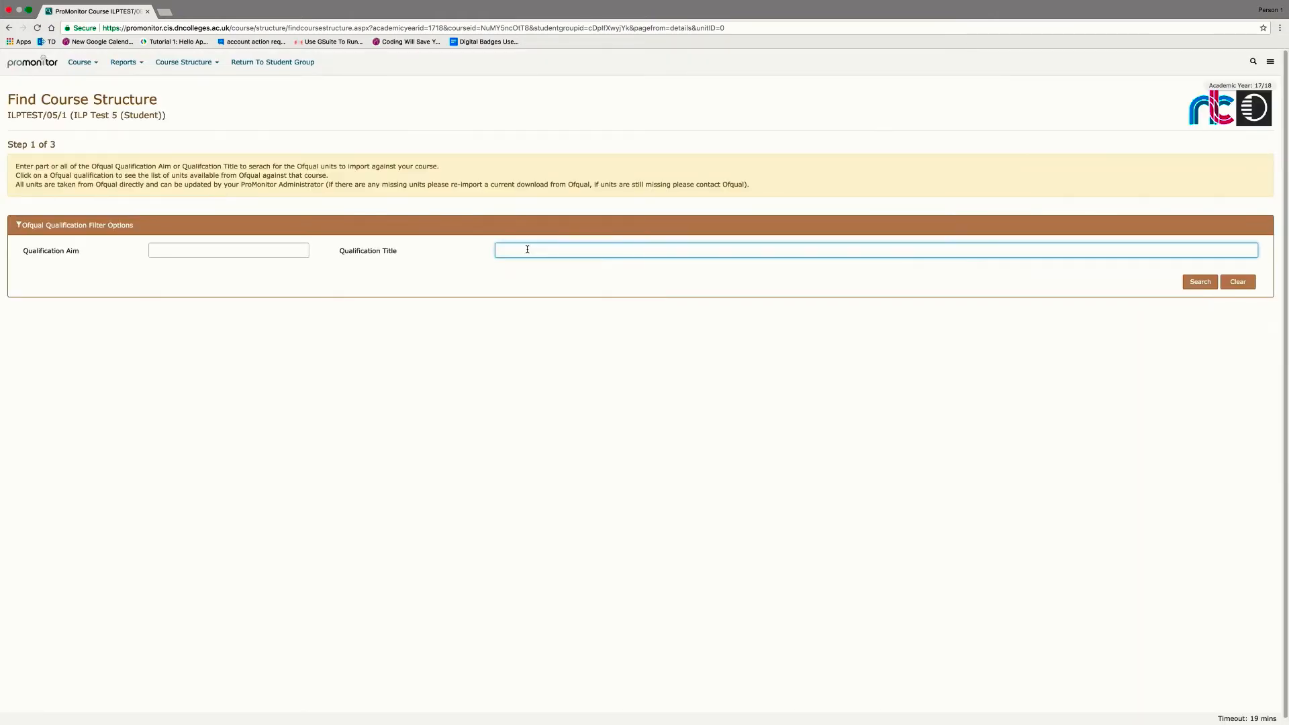
text(painting)
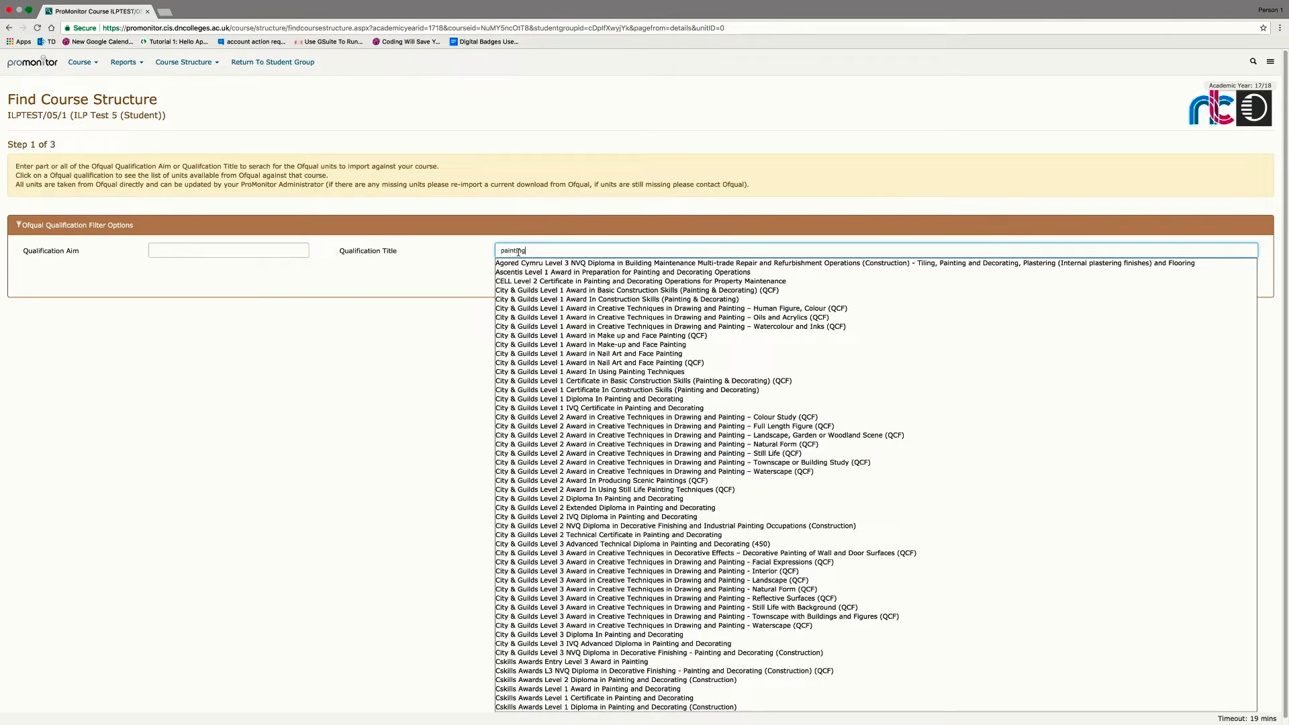
click(532, 300)
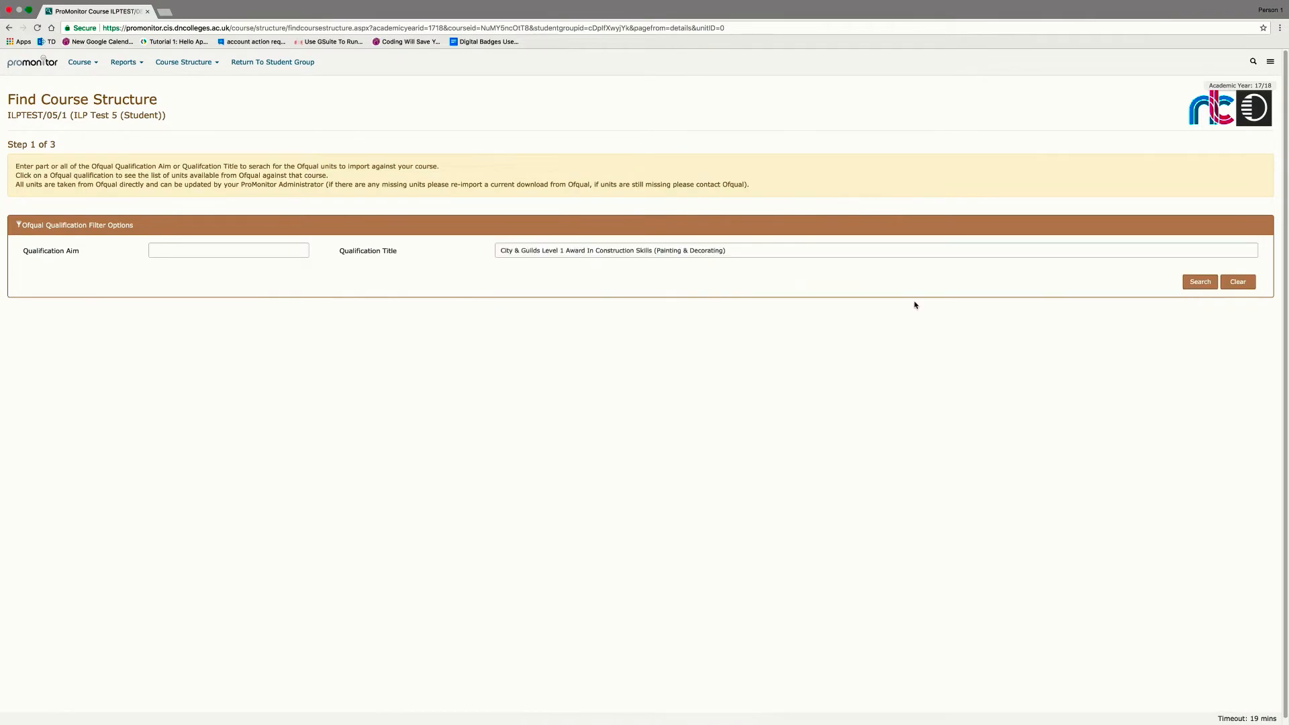
click(1199, 283)
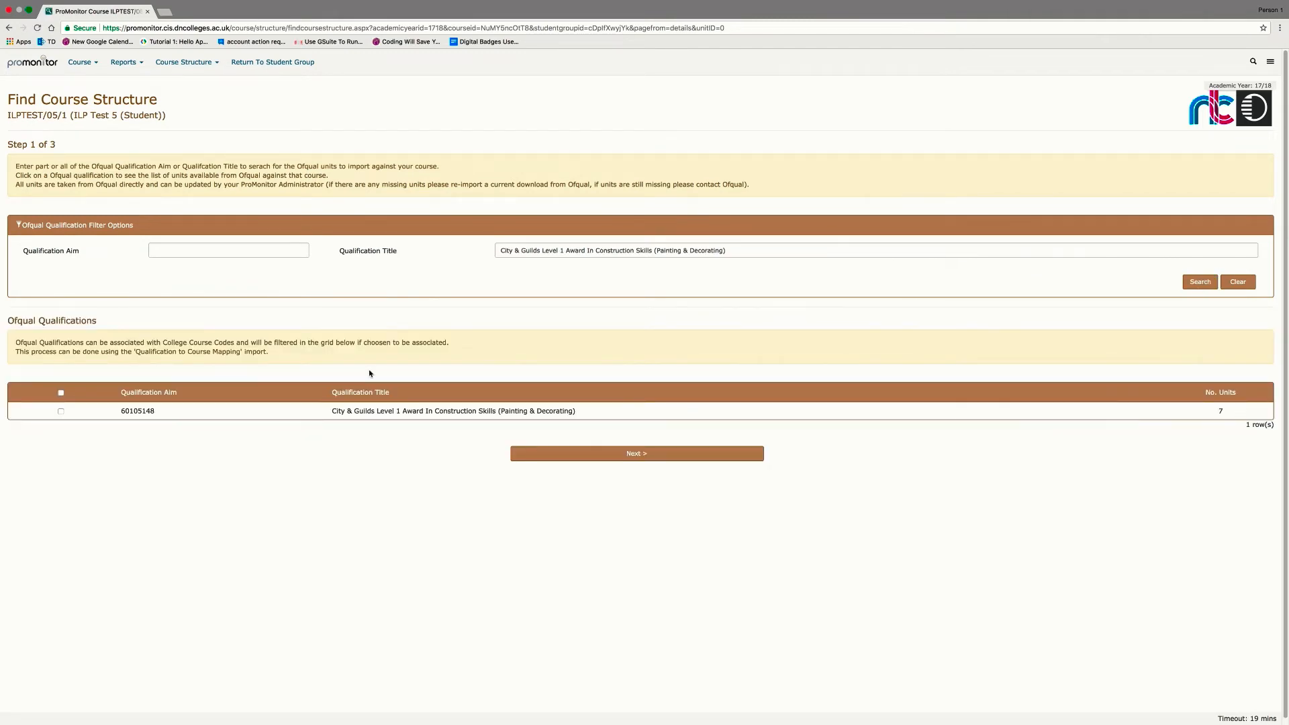
click(61, 411)
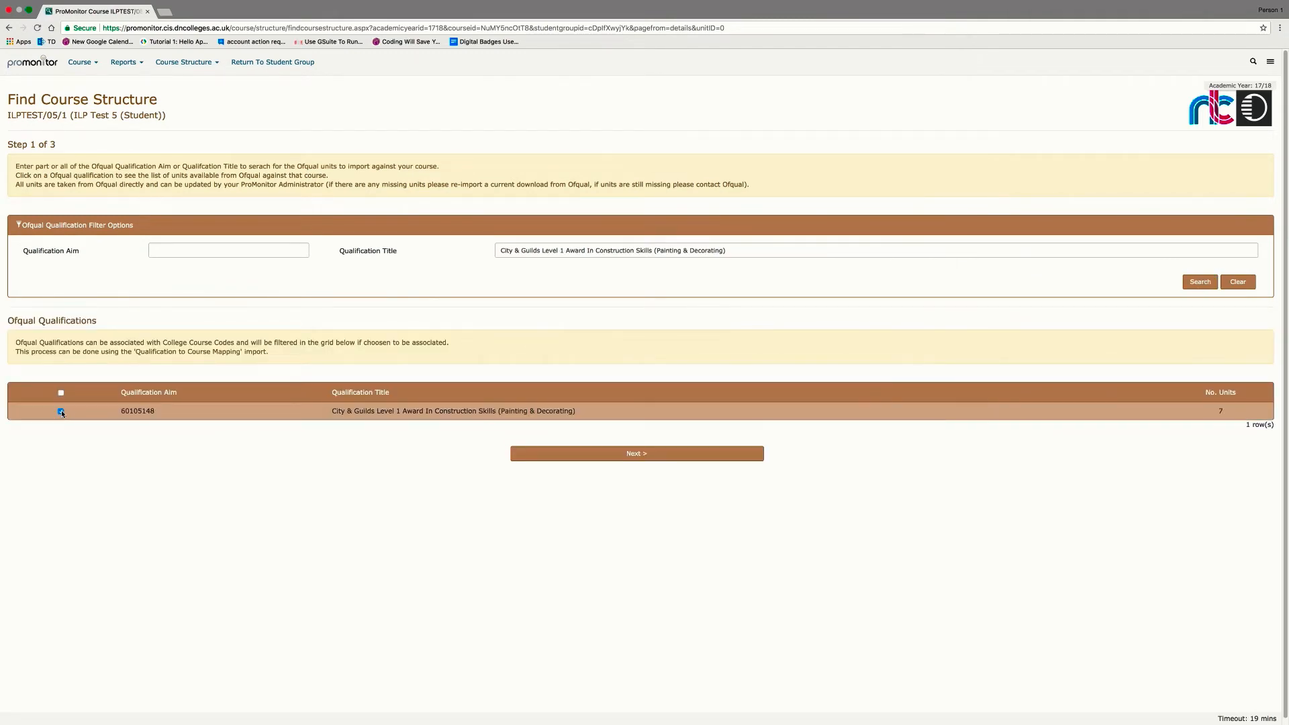
click(629, 457)
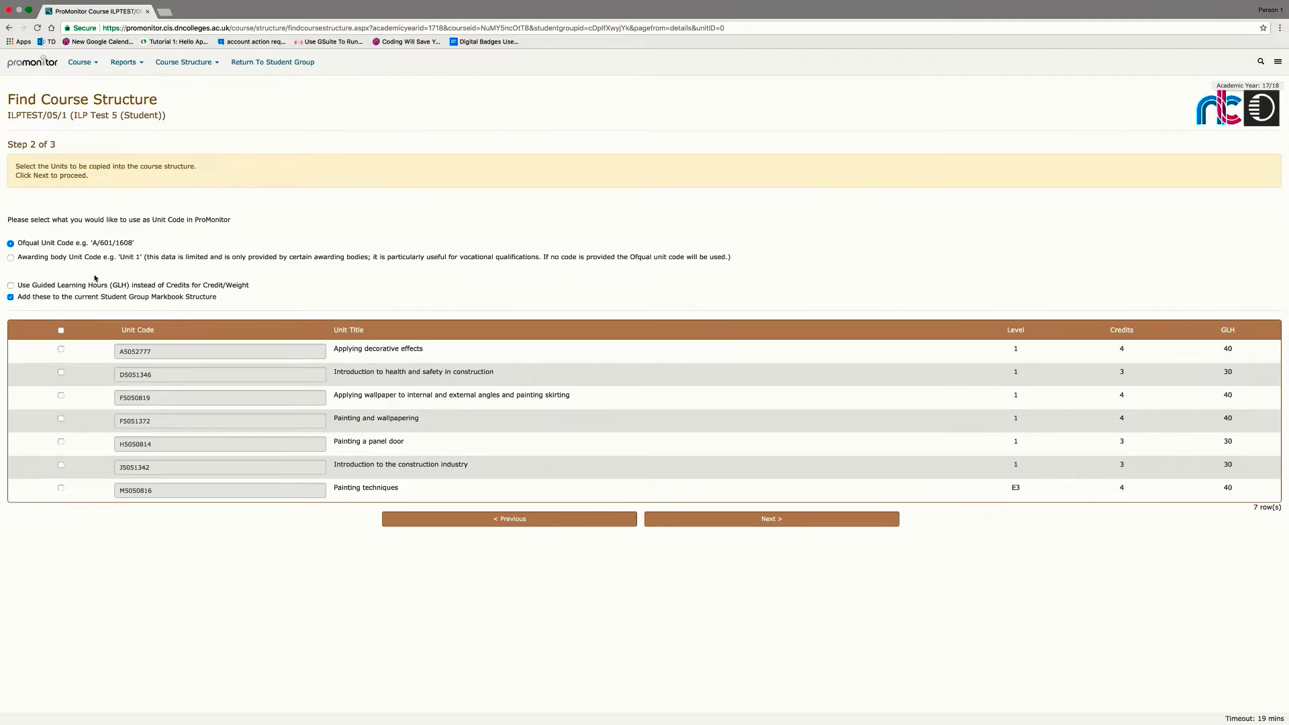
Choose awarding body unit codes, copy all listed units into the course structure and view the course's units
click(10, 258)
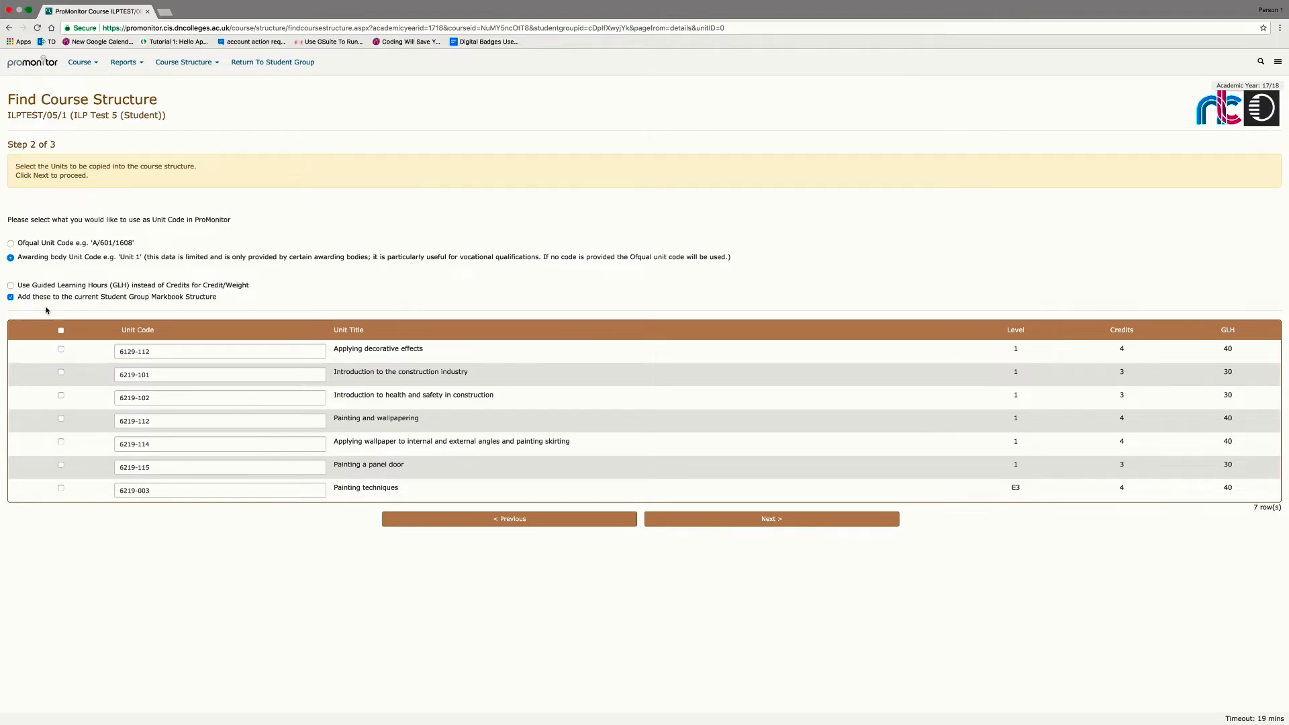
click(61, 330)
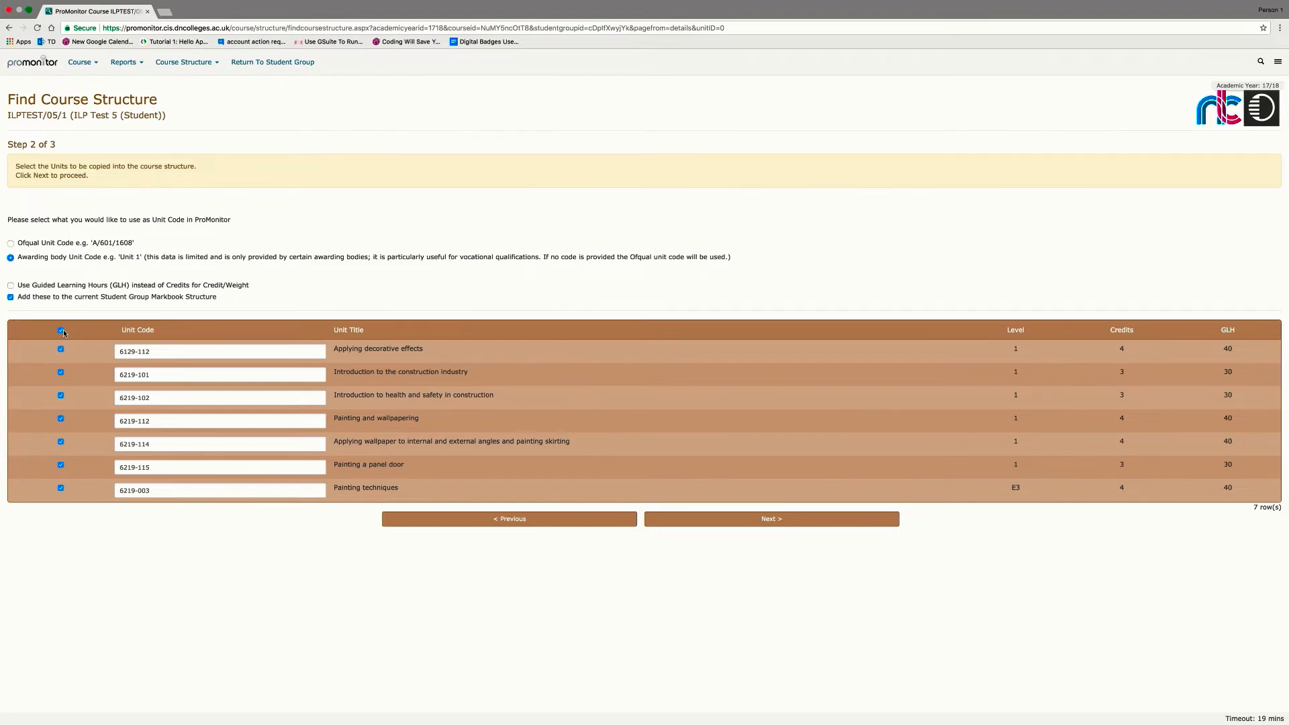
click(778, 528)
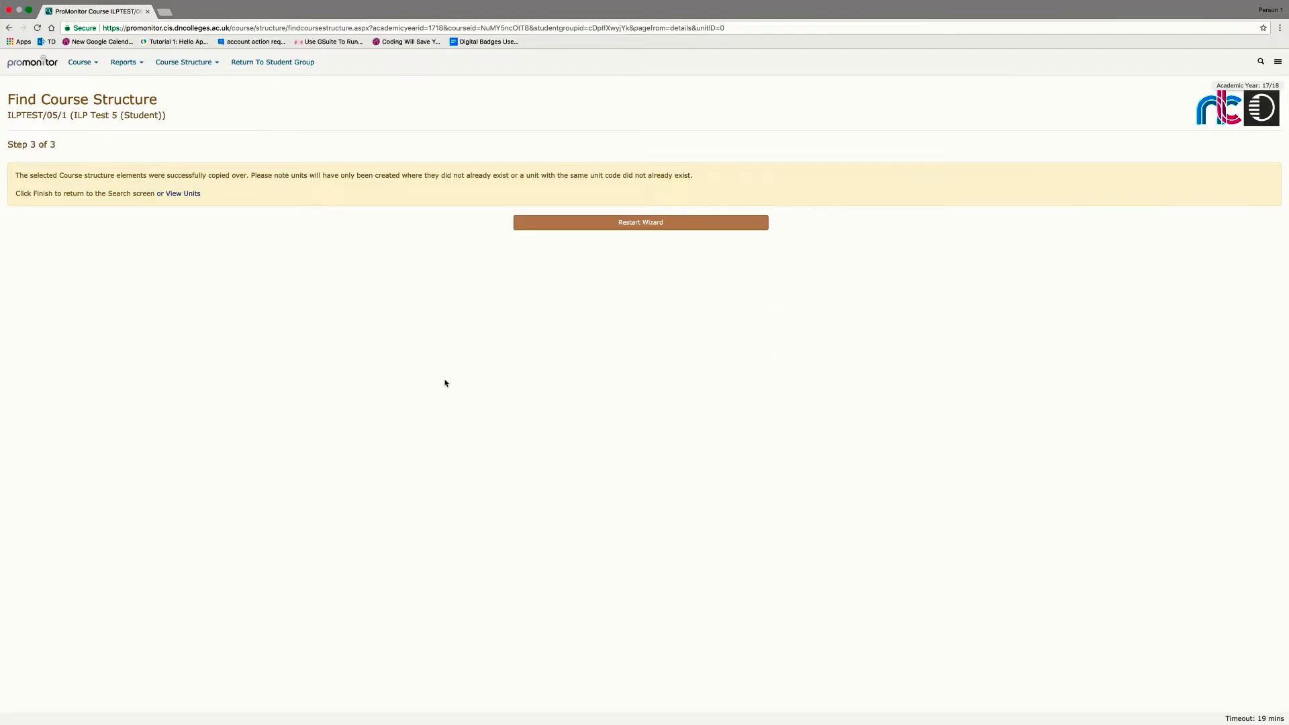
click(184, 194)
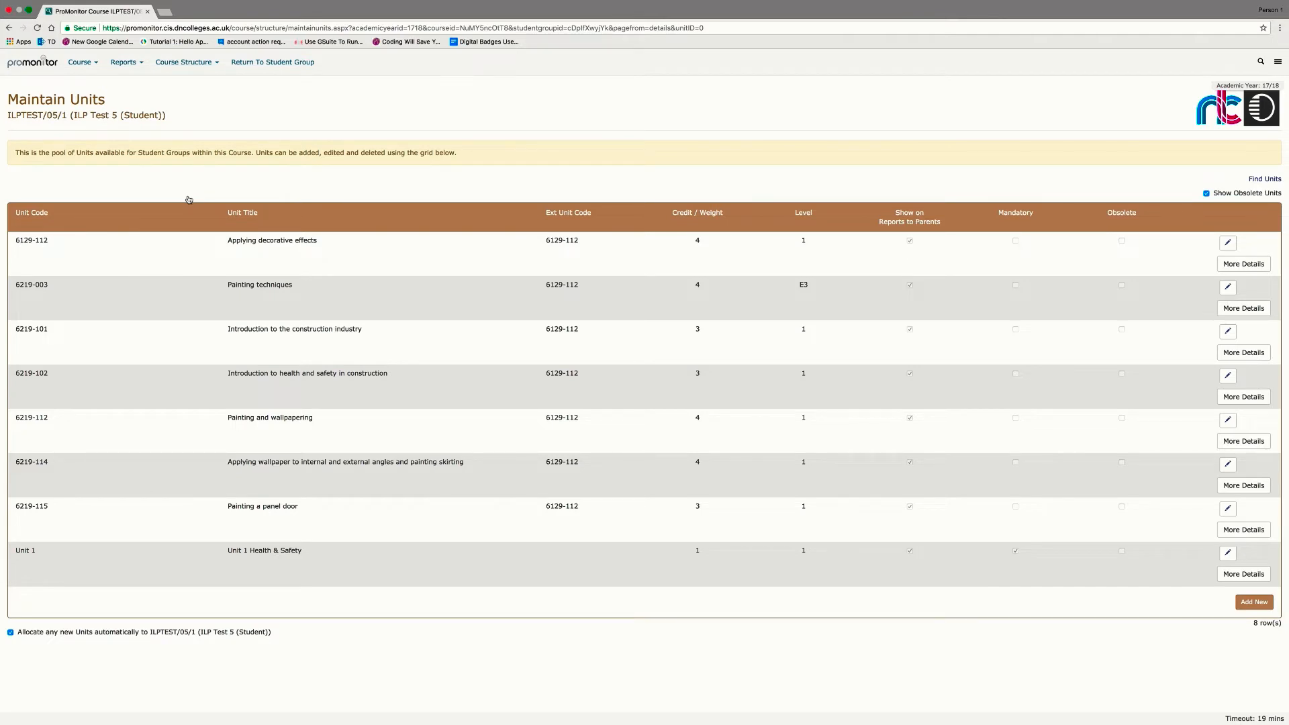
Start a new unit in the course's Maintain Units with code "Unit 2", title "Unit 2 Communication" and learning outcomes "1.3"
click(188, 66)
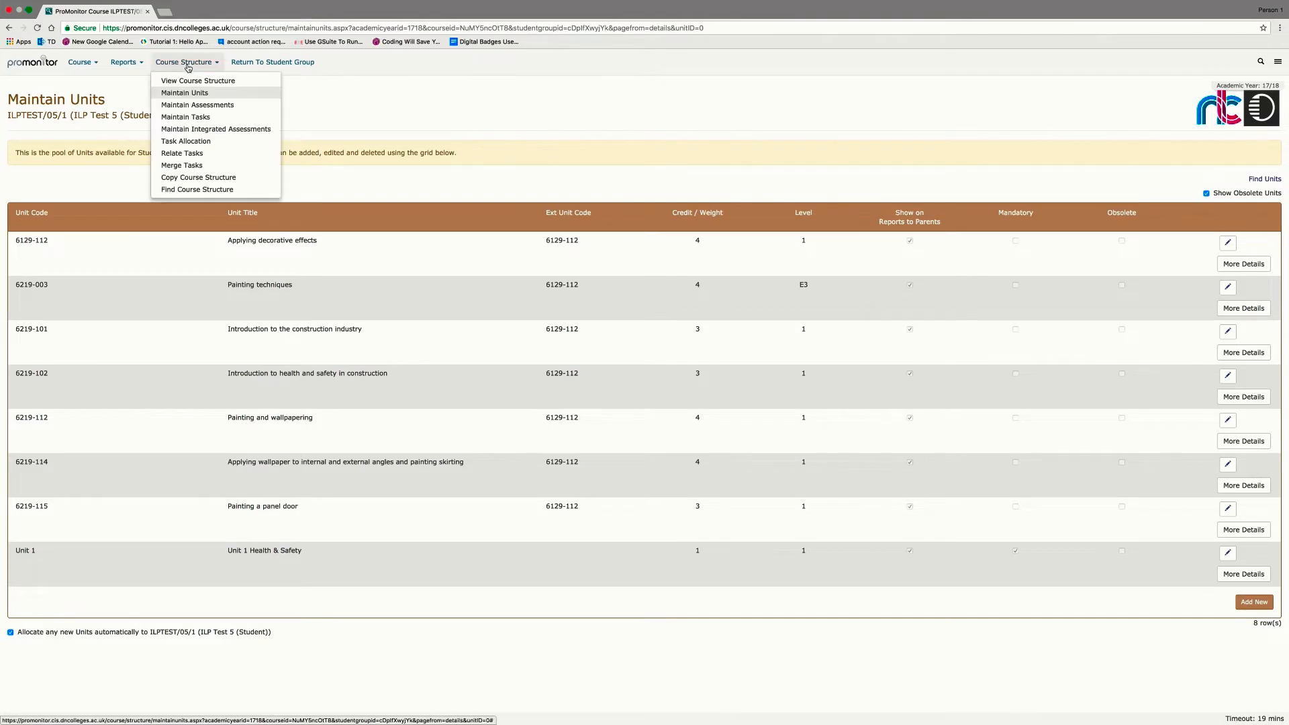
click(187, 93)
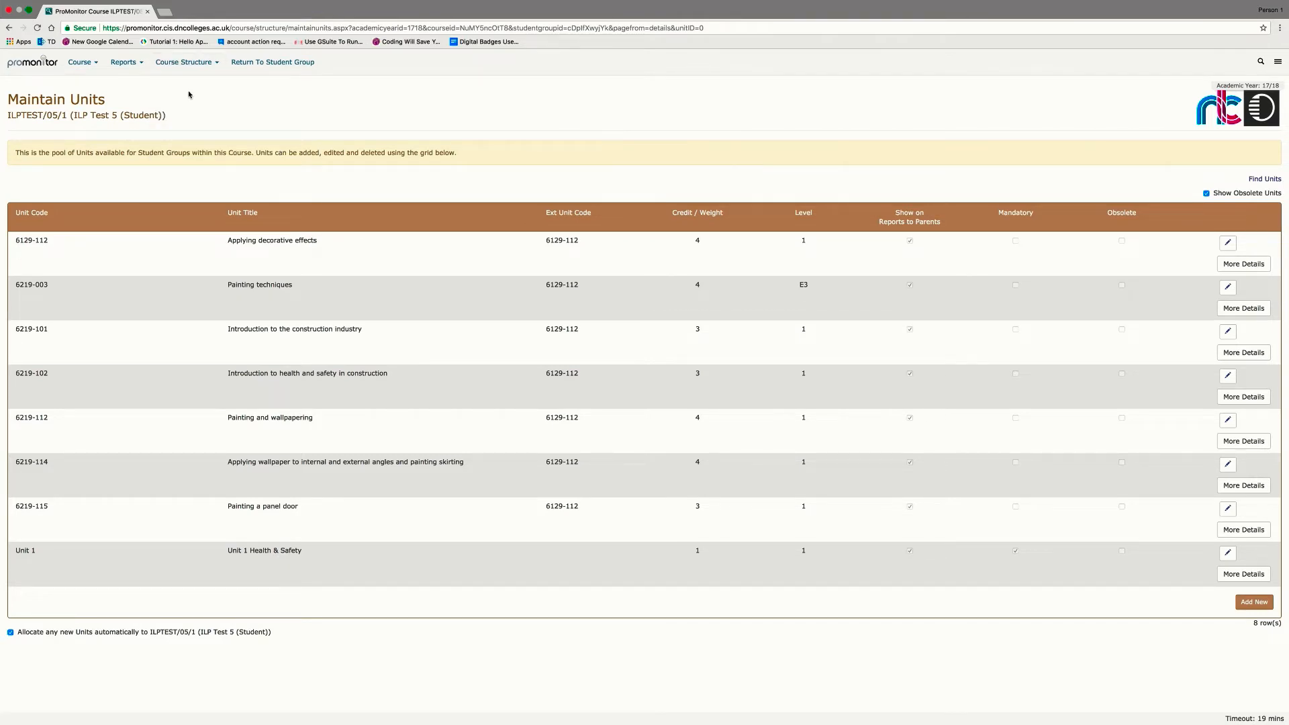
click(1254, 602)
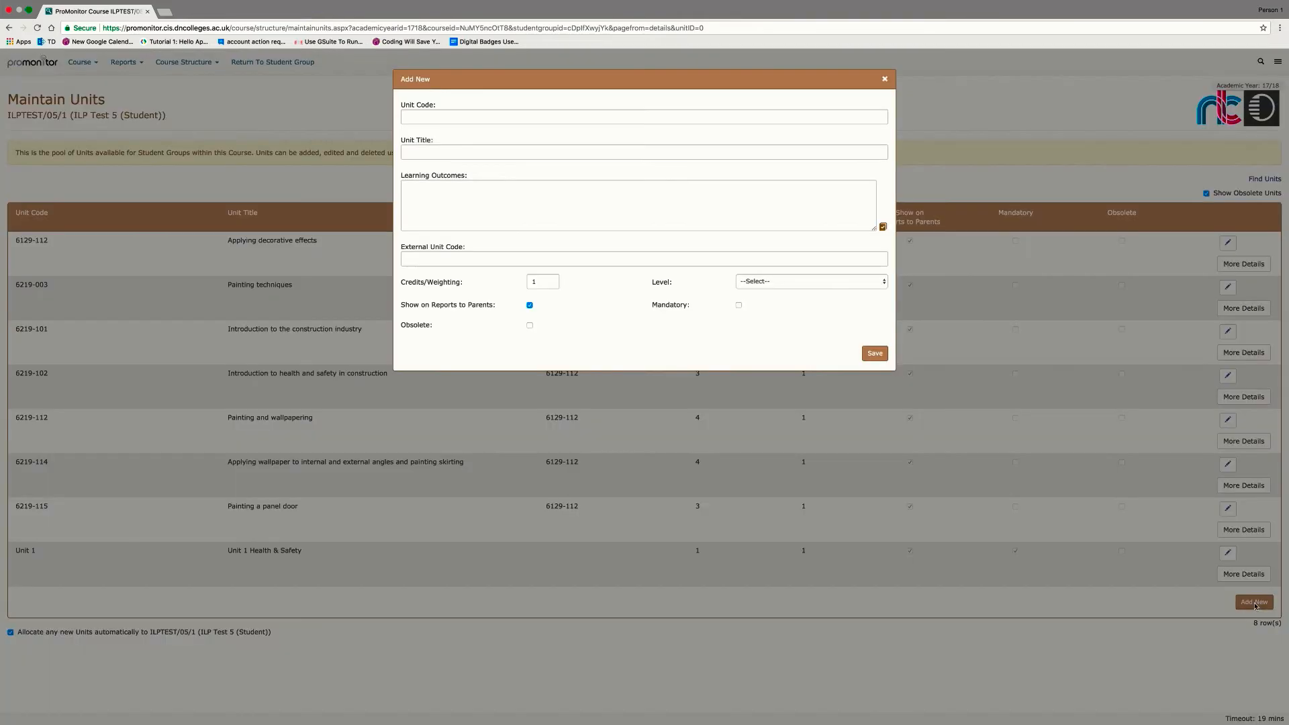
click(494, 119)
text(U)
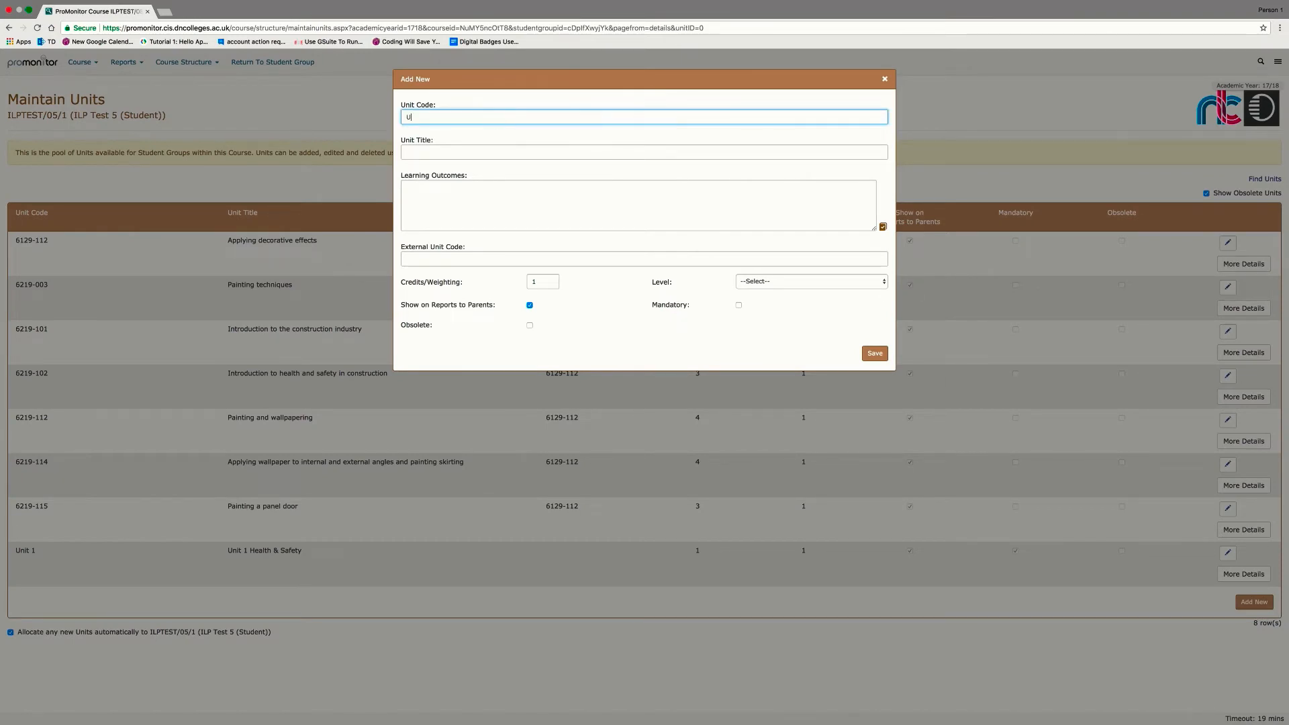
text(nit 2)
click(462, 150)
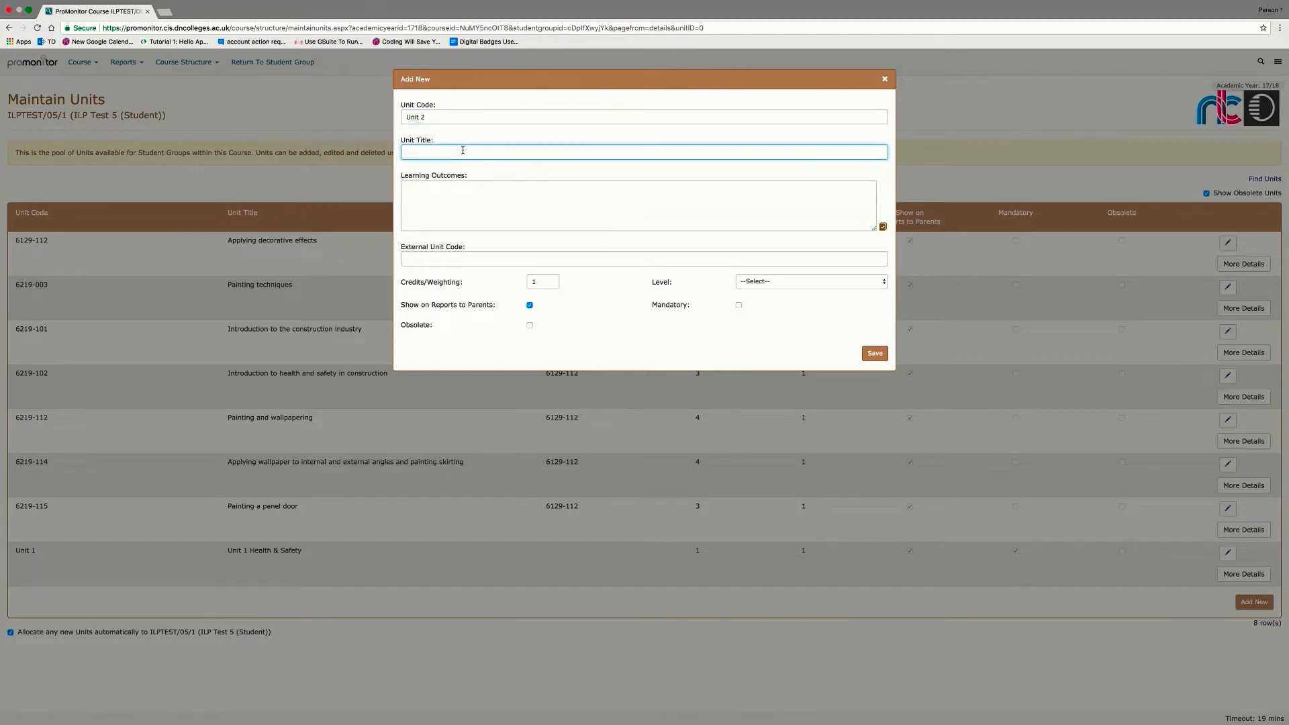
text(Unit 2 Communication)
click(429, 194)
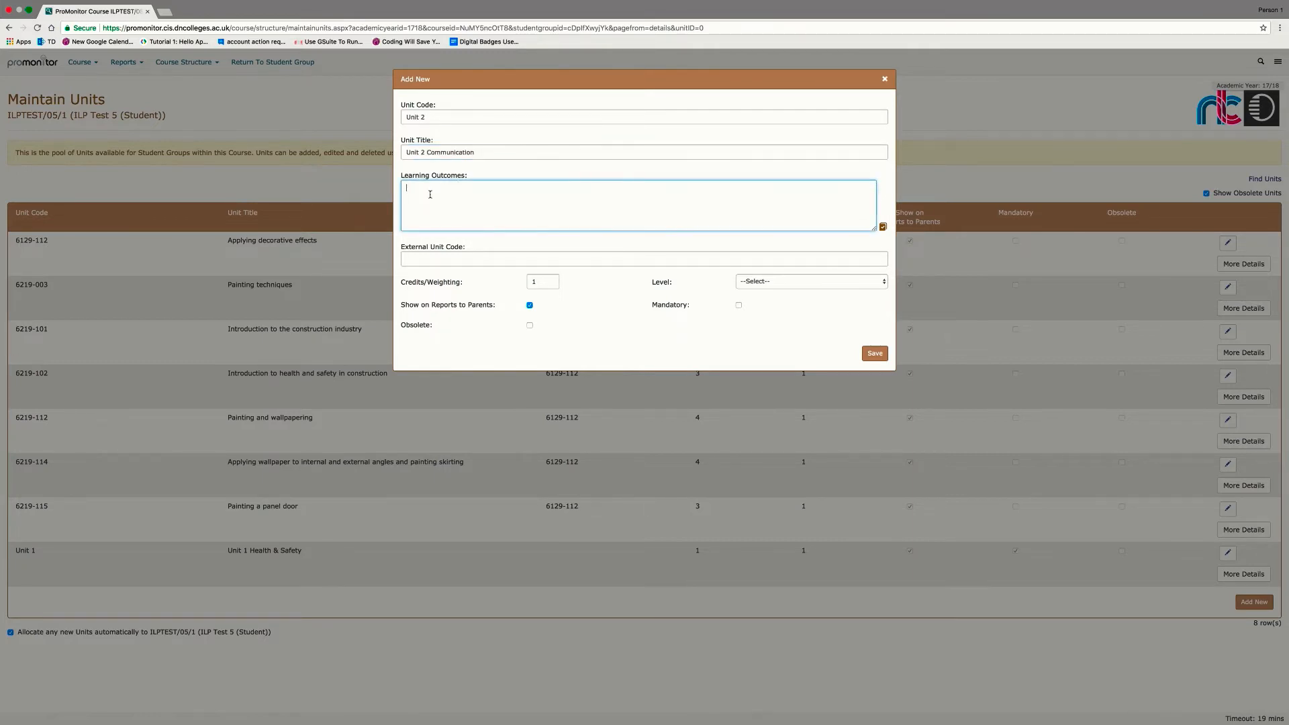
text(1.3)
Set the new unit's level to 1, mark it as mandatory and save it
click(881, 282)
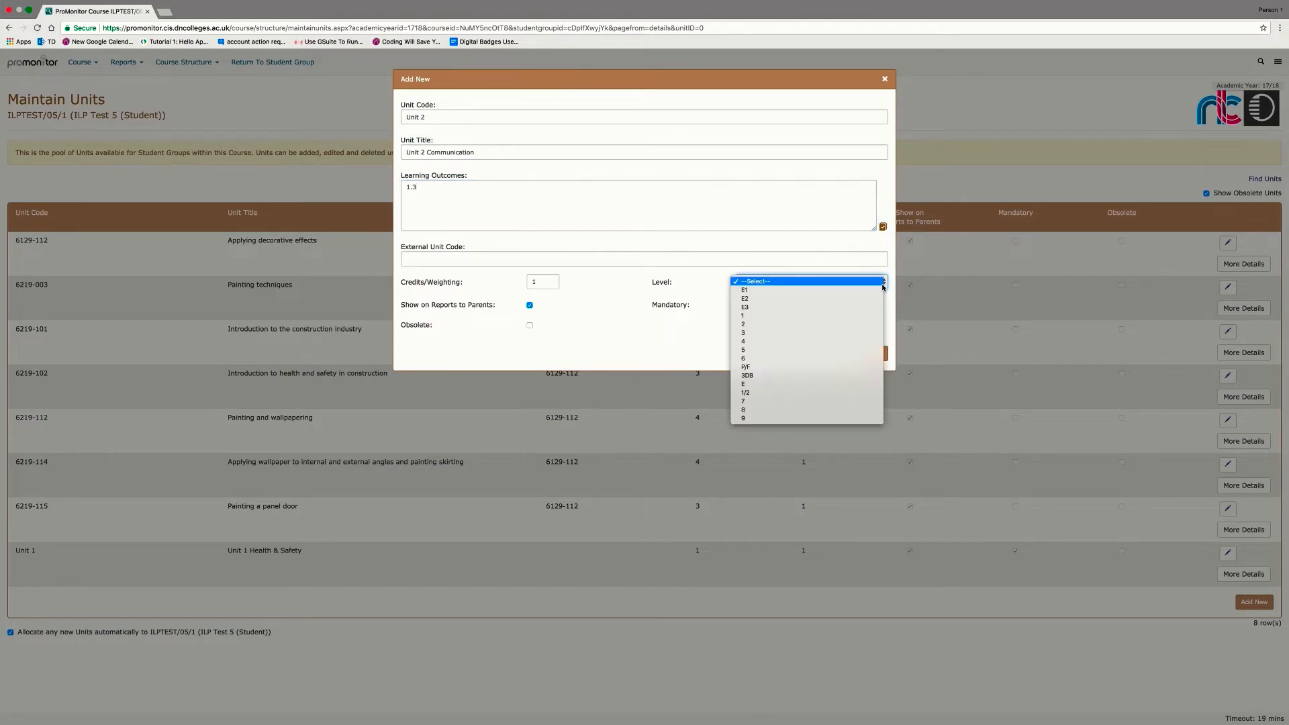
click(865, 315)
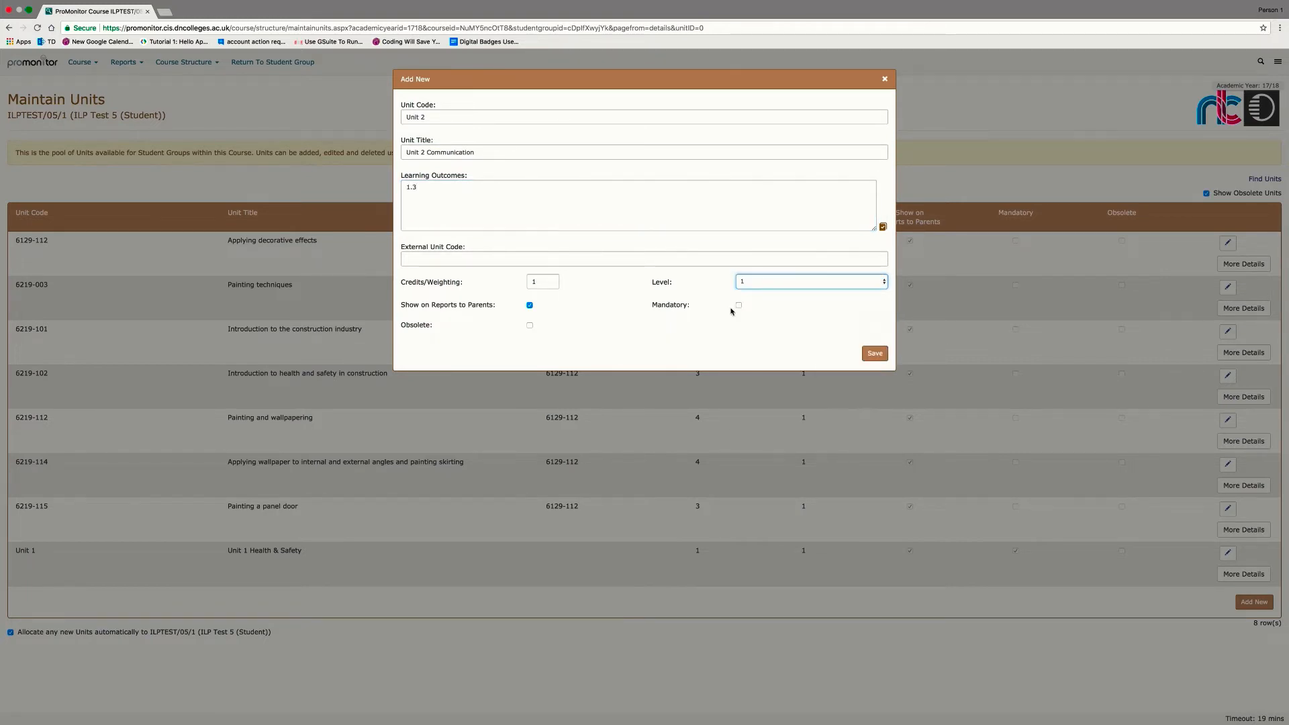
click(738, 306)
click(864, 353)
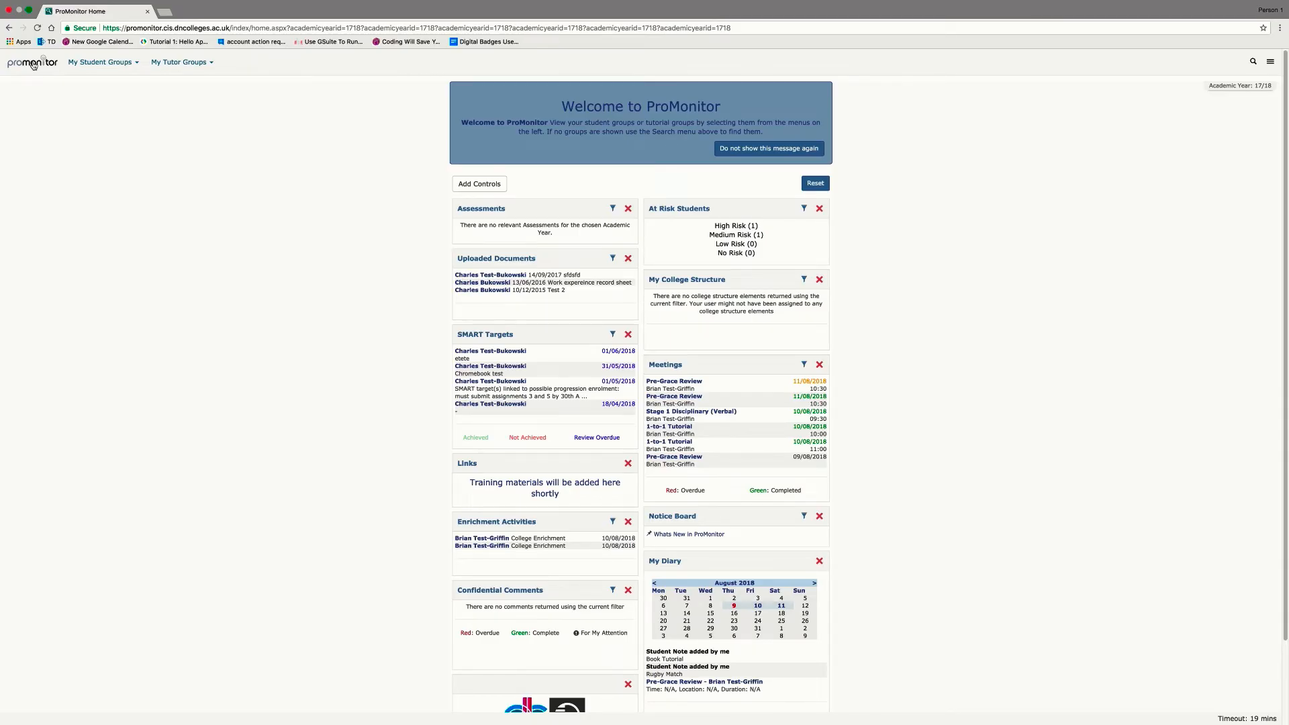
From the home page, go through the ILPTEST/05/1 student group to its course and open Maintain Assessments
mouse_move(111, 68)
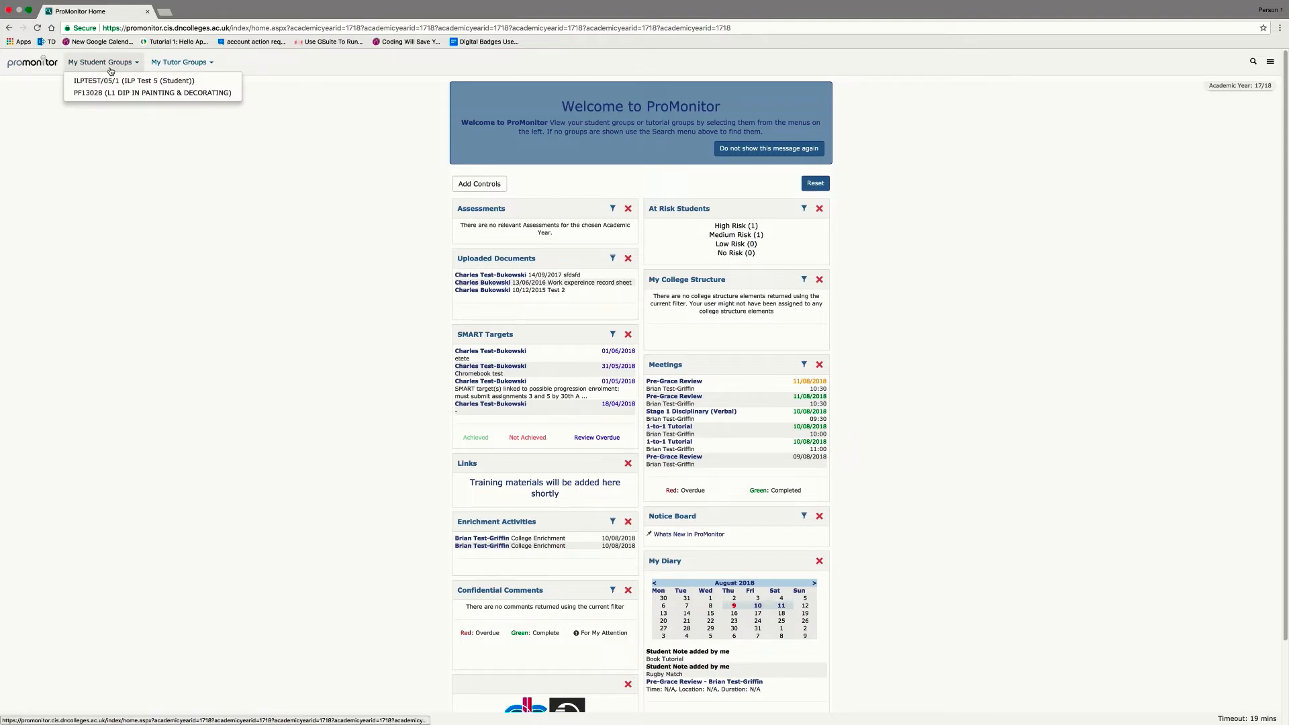
click(111, 81)
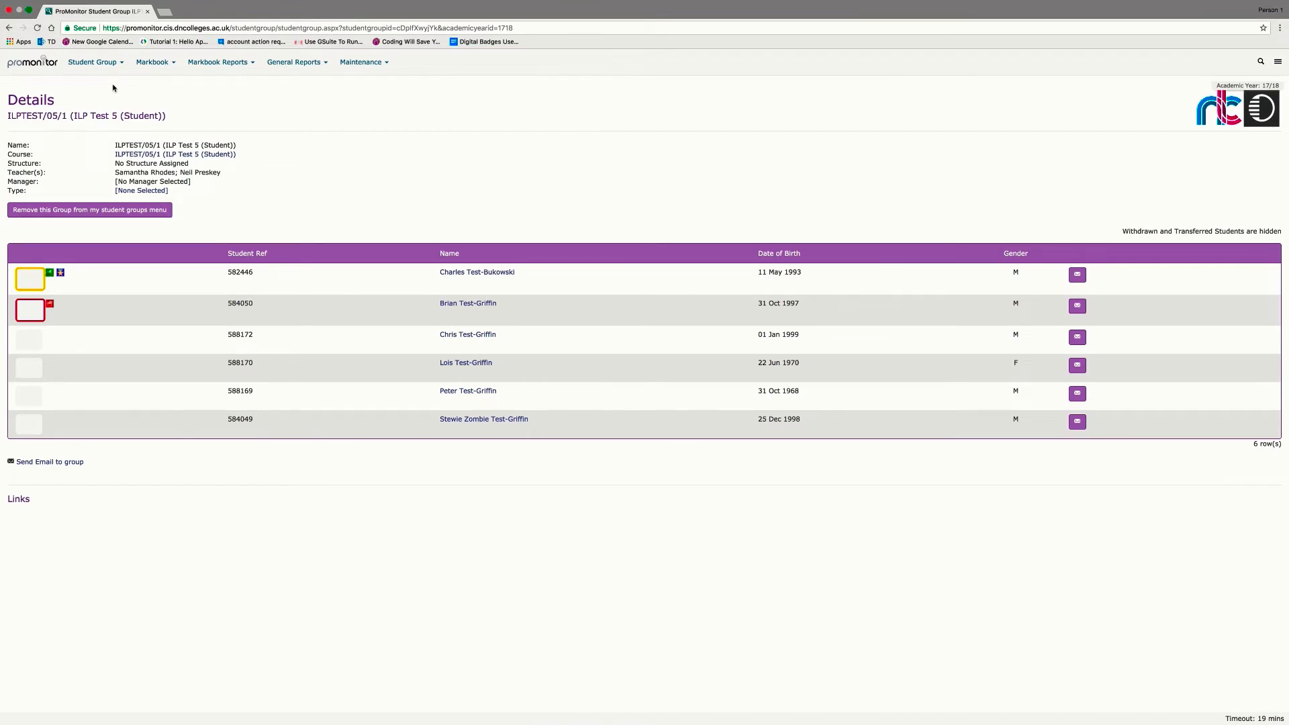
click(204, 155)
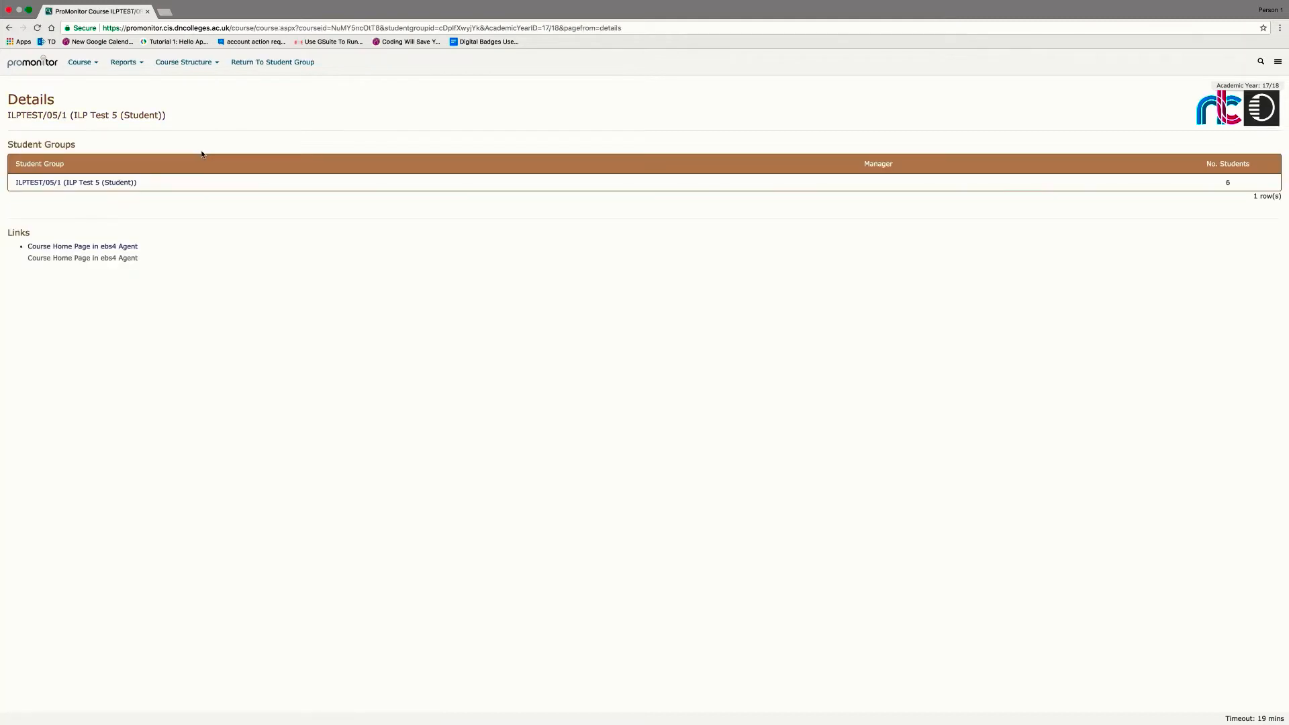
click(181, 61)
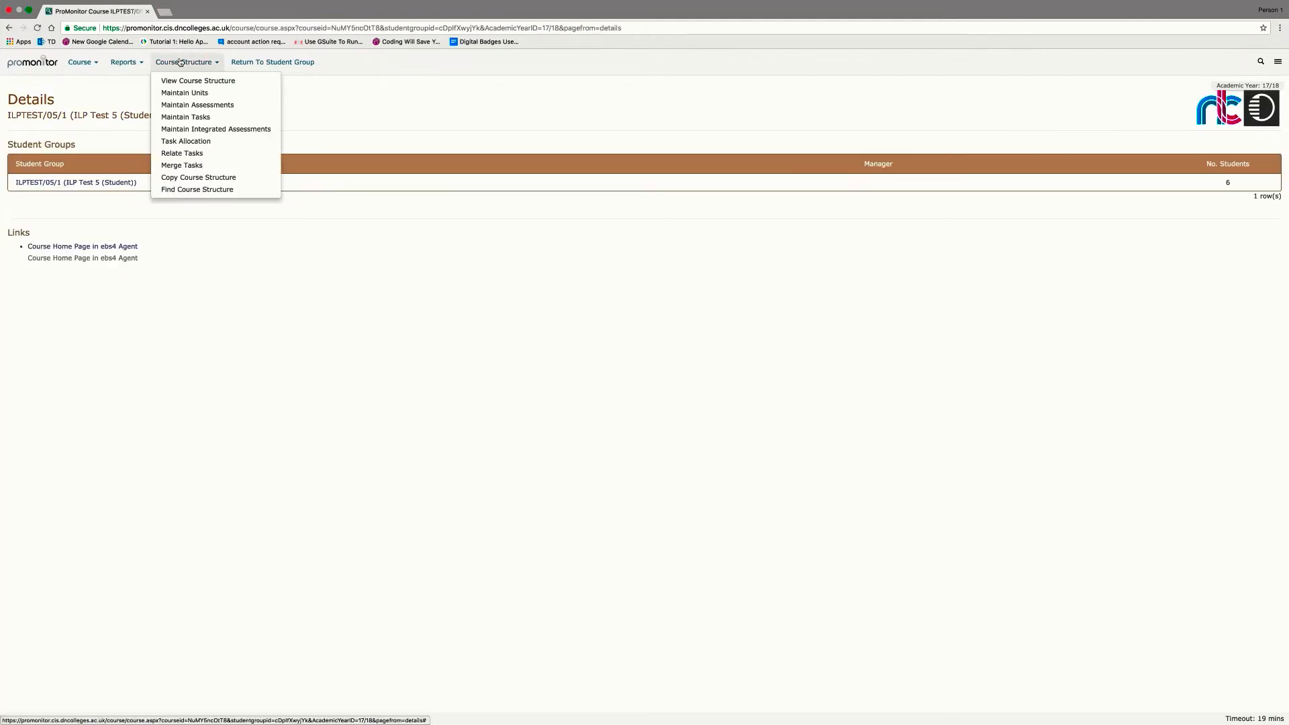
click(186, 107)
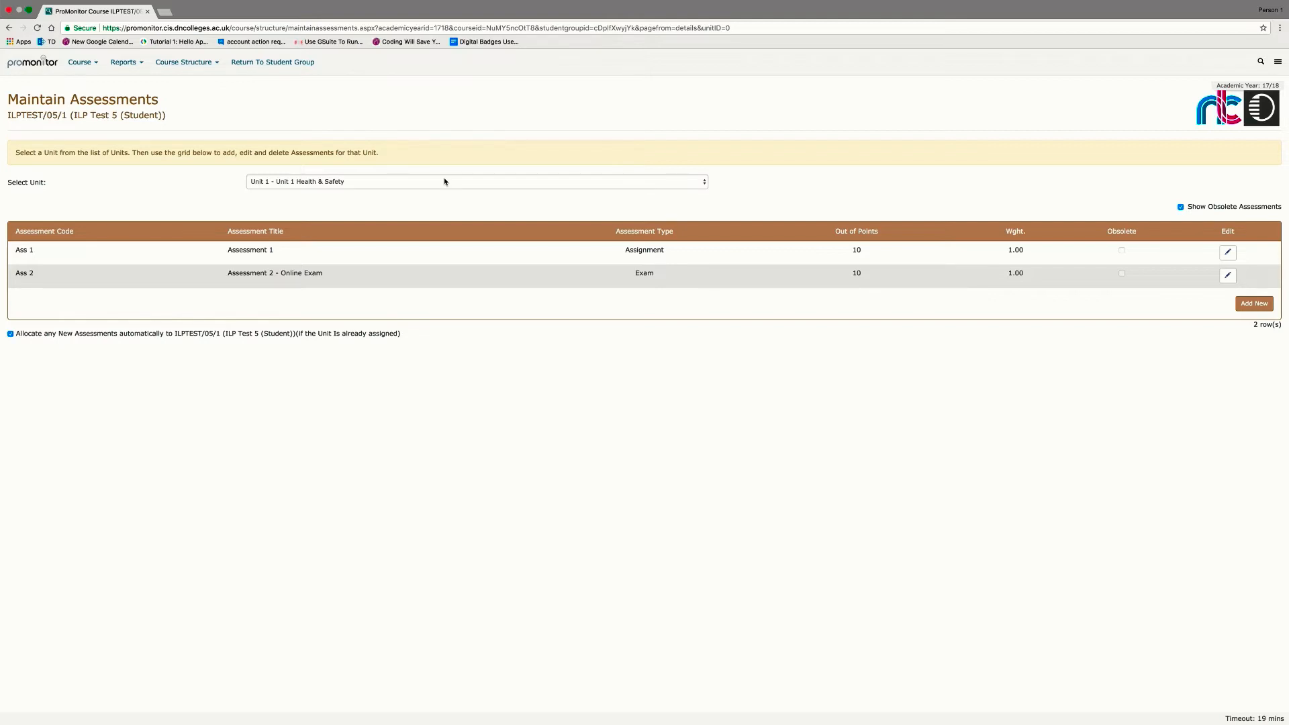
For Unit 2 Communication, add and save an assessment with code "Ass 1", title "Assessment 1" and type Assignment
click(704, 187)
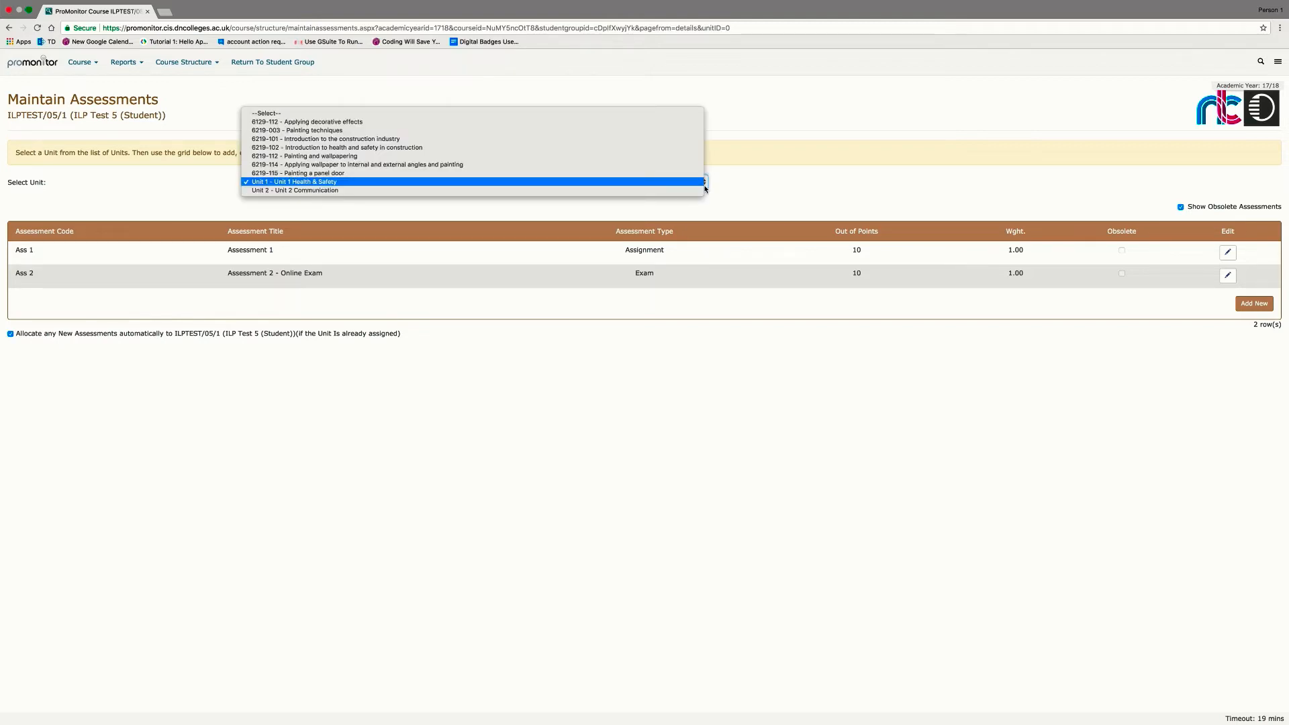
click(703, 191)
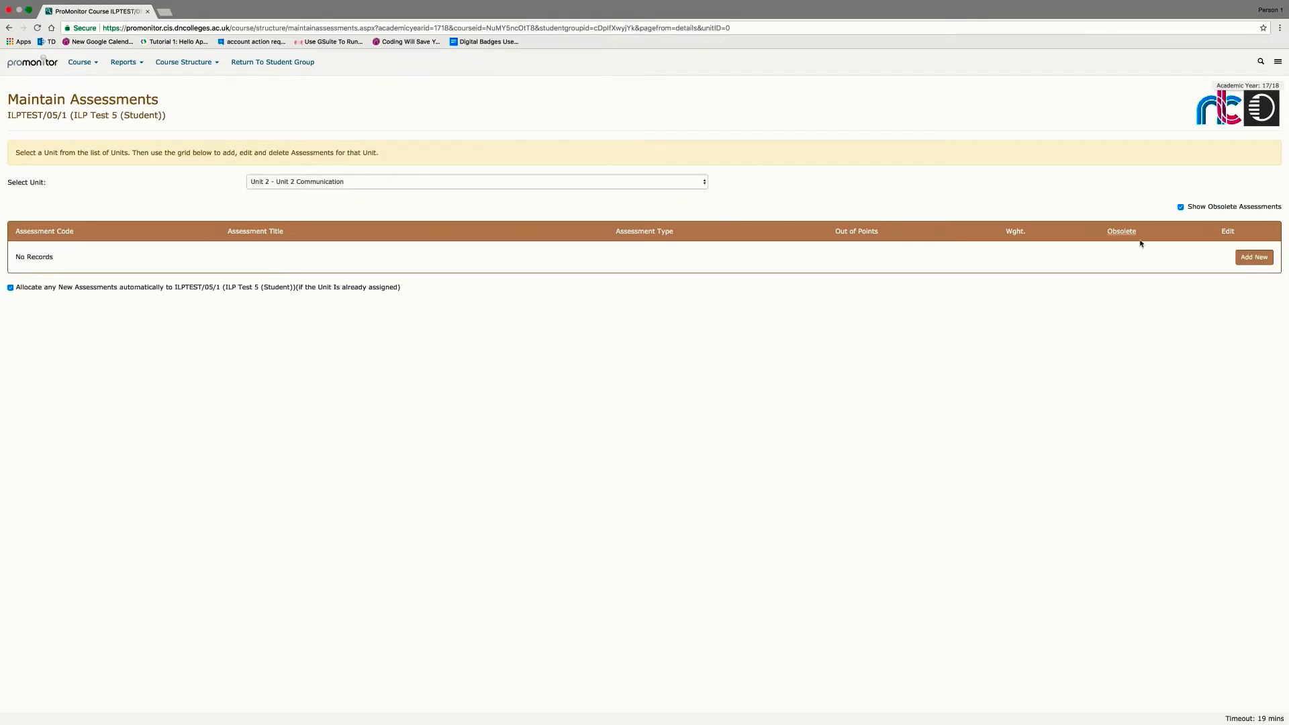
click(1246, 261)
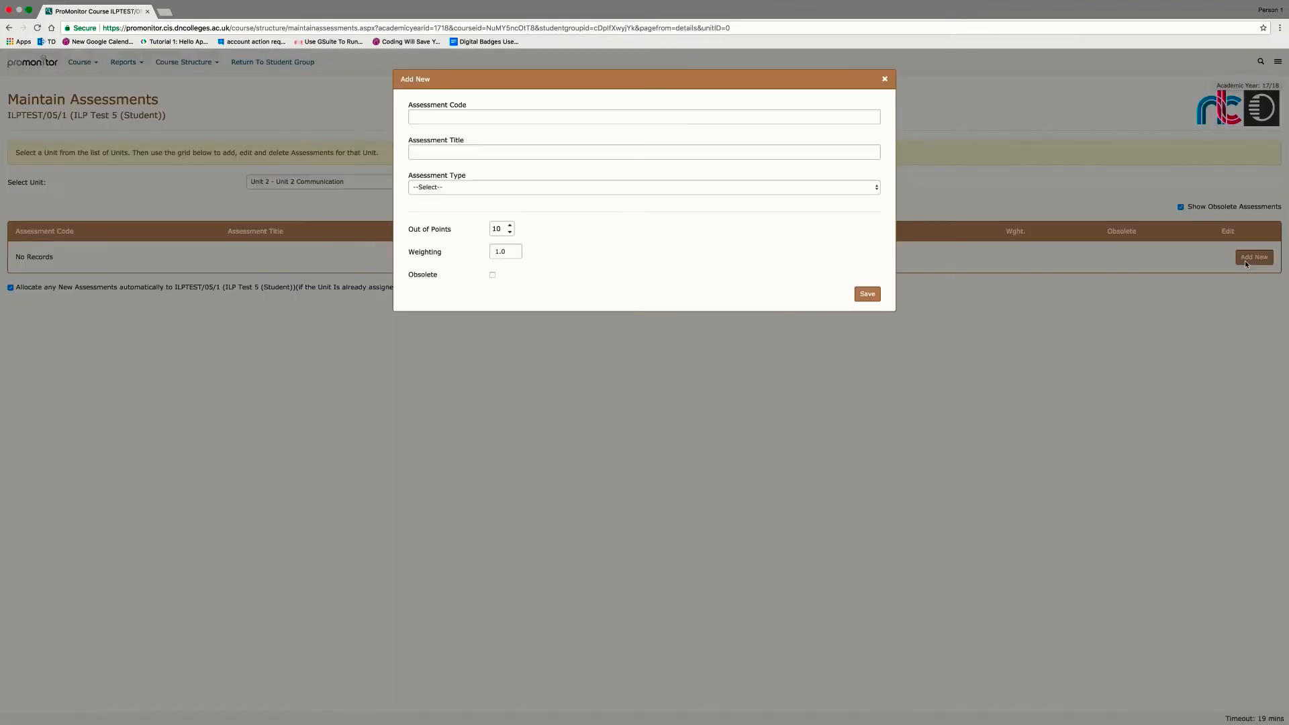
click(526, 120)
text(A)
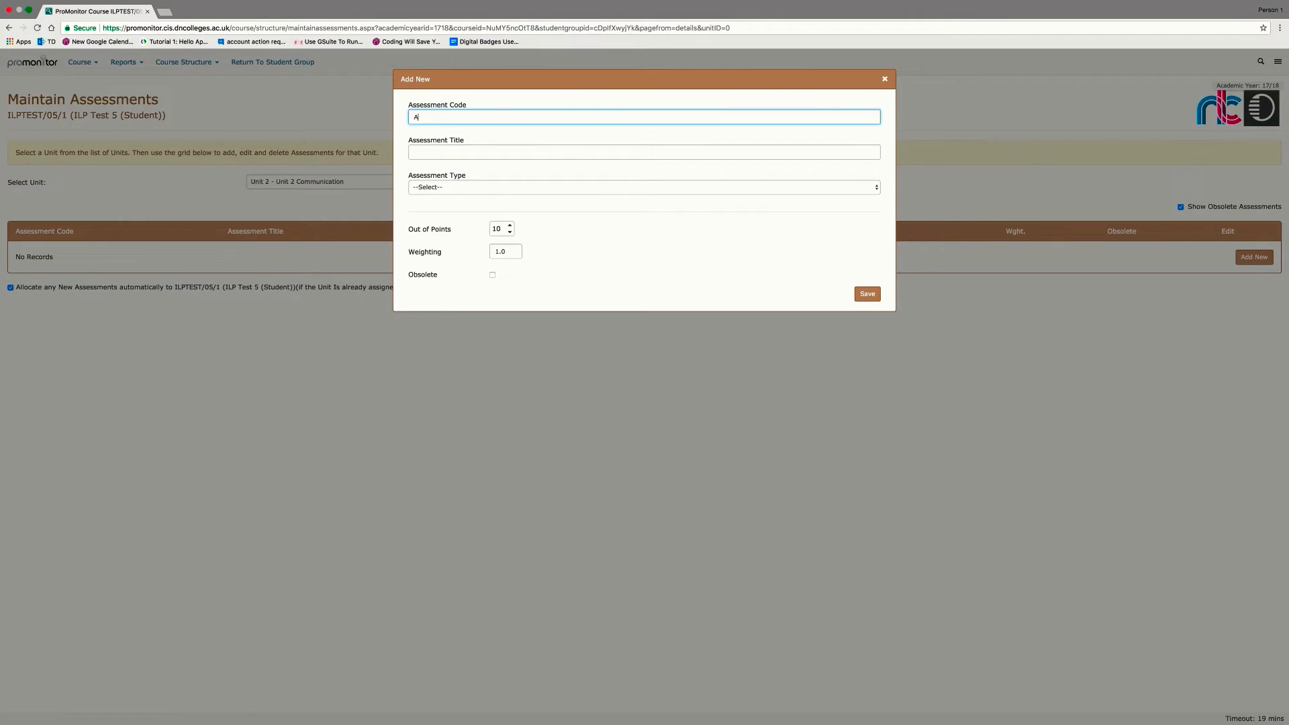
text(ss 1)
click(511, 152)
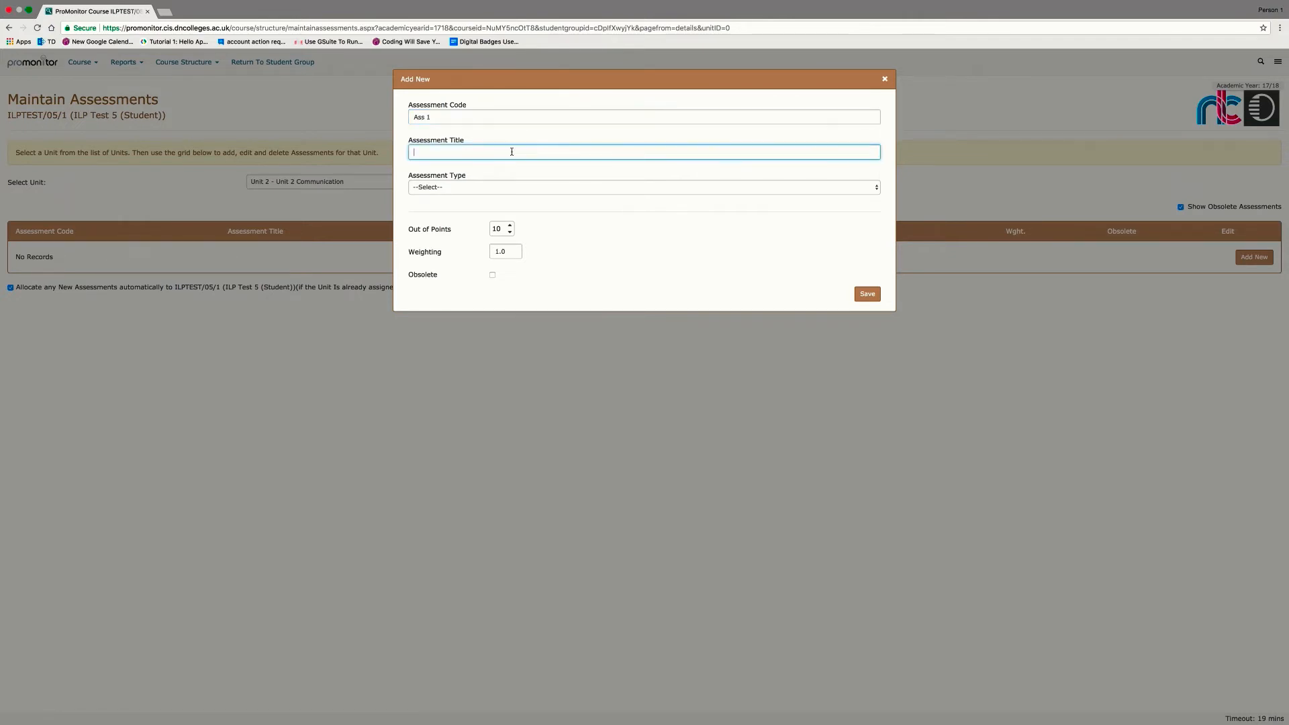
text(Assessment 1)
click(528, 187)
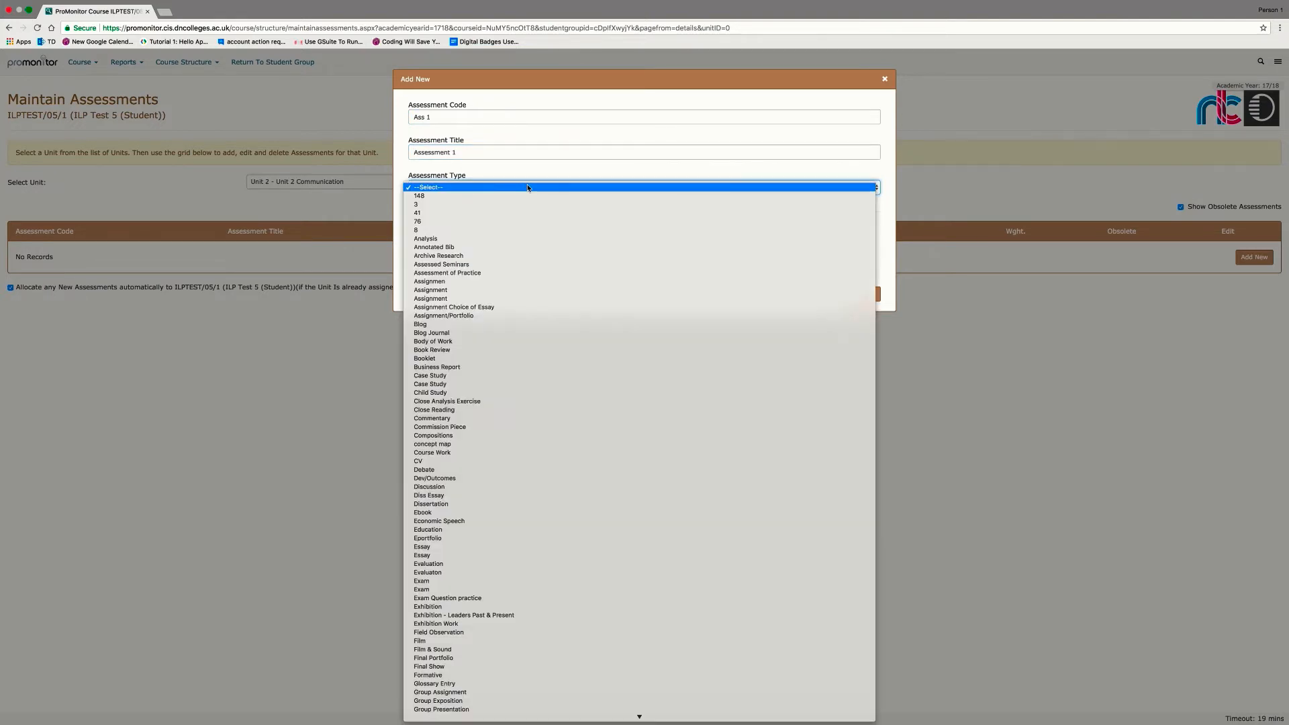
click(488, 293)
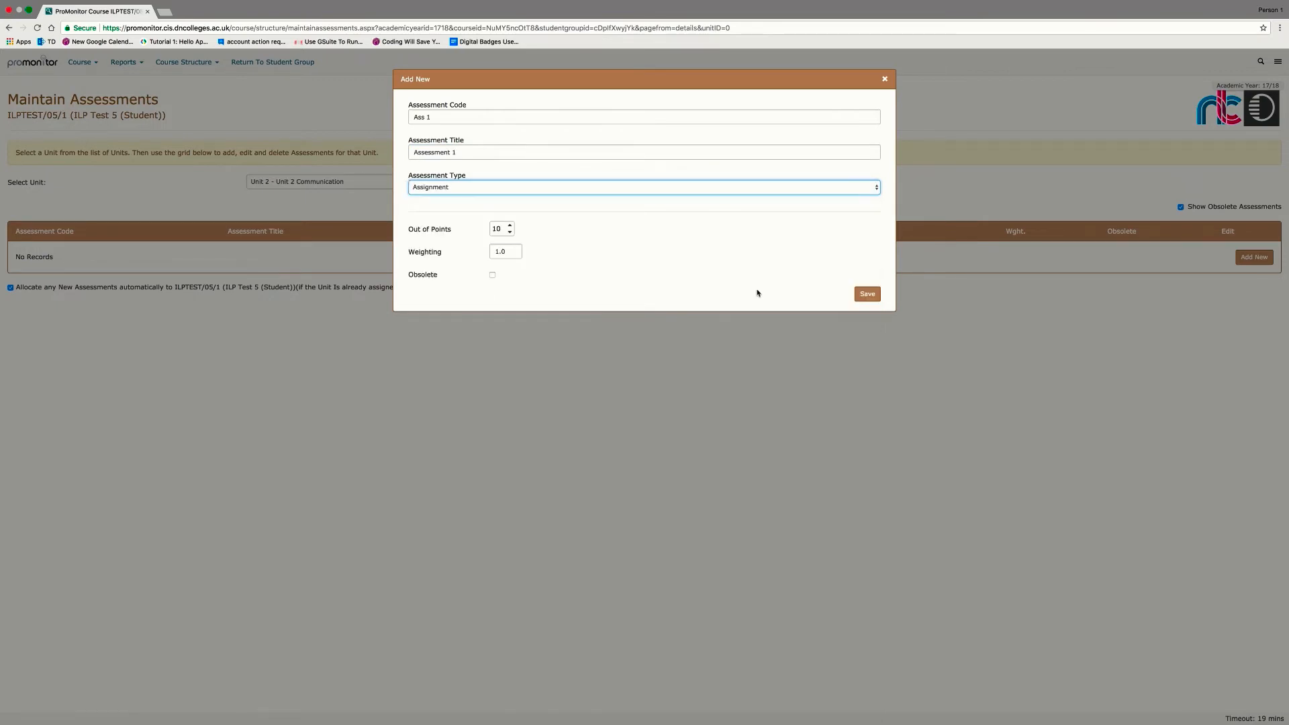
click(875, 298)
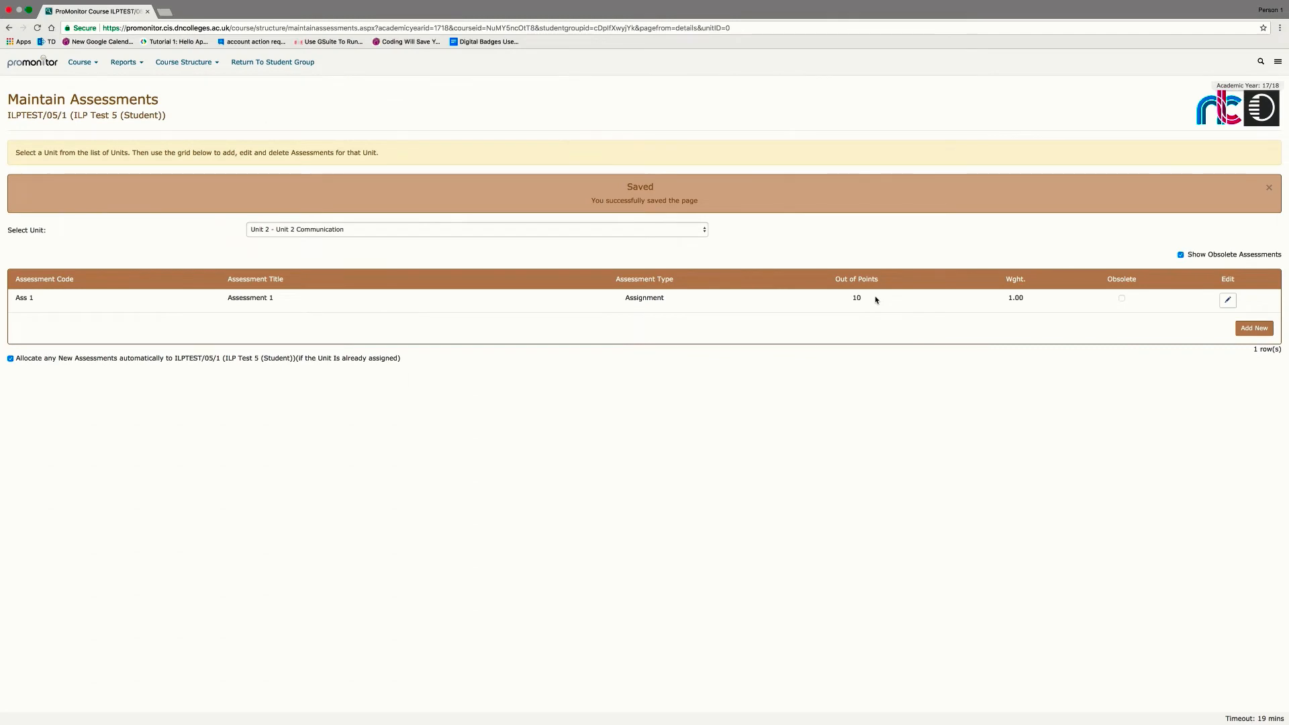
Add and save a second assessment for Unit 2 with code "Ass 2", title "Assessment 2" and type Assignment
click(1254, 330)
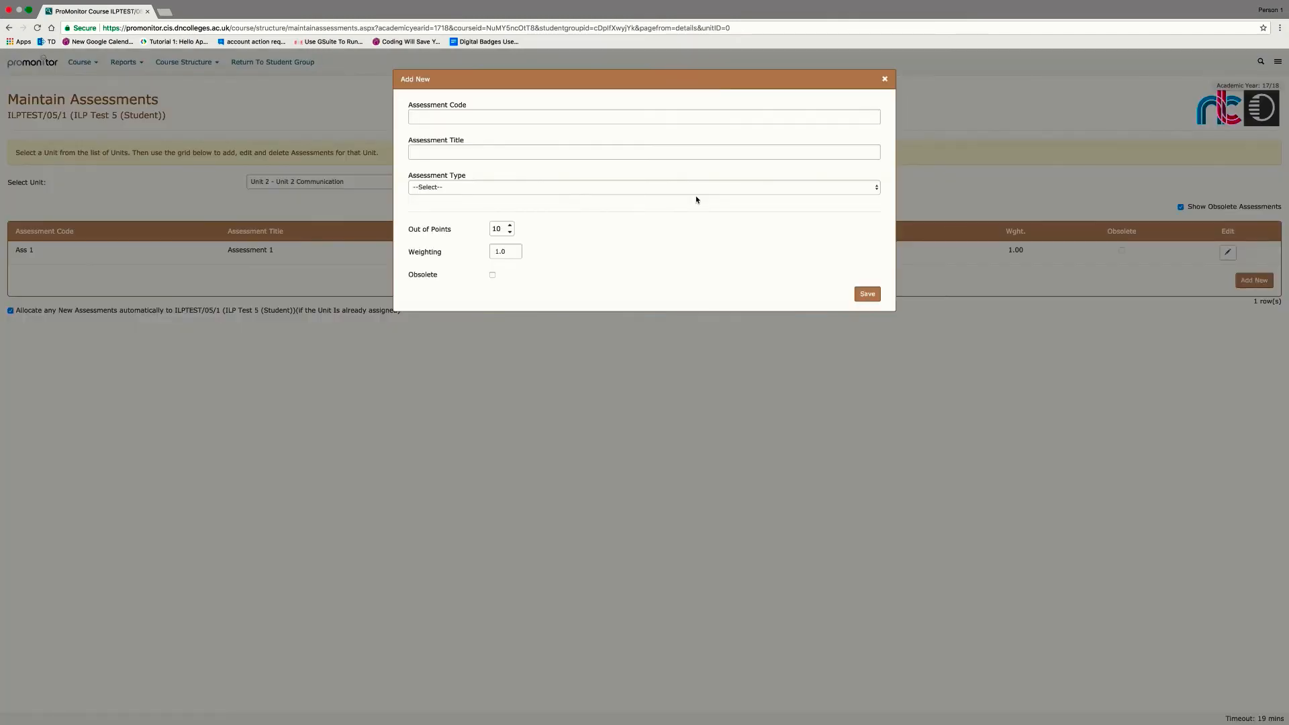
click(589, 121)
text(Ass 2)
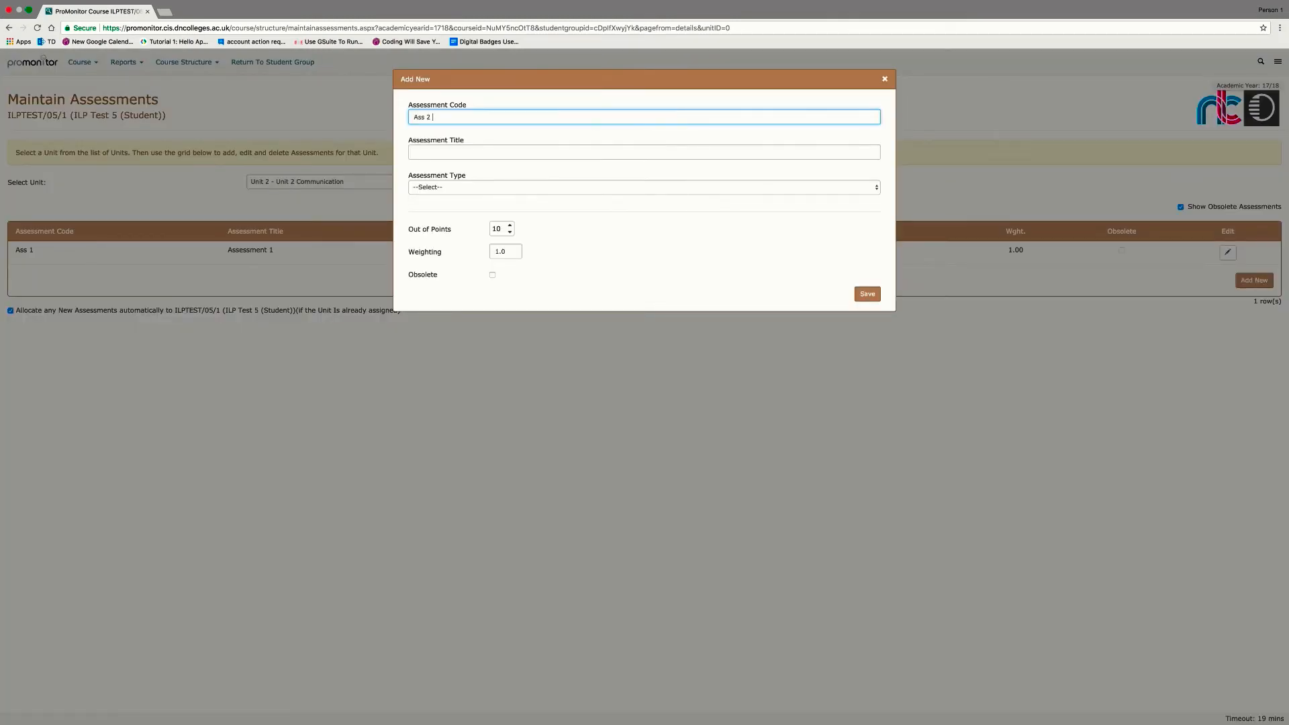
click(553, 152)
text(Asse)
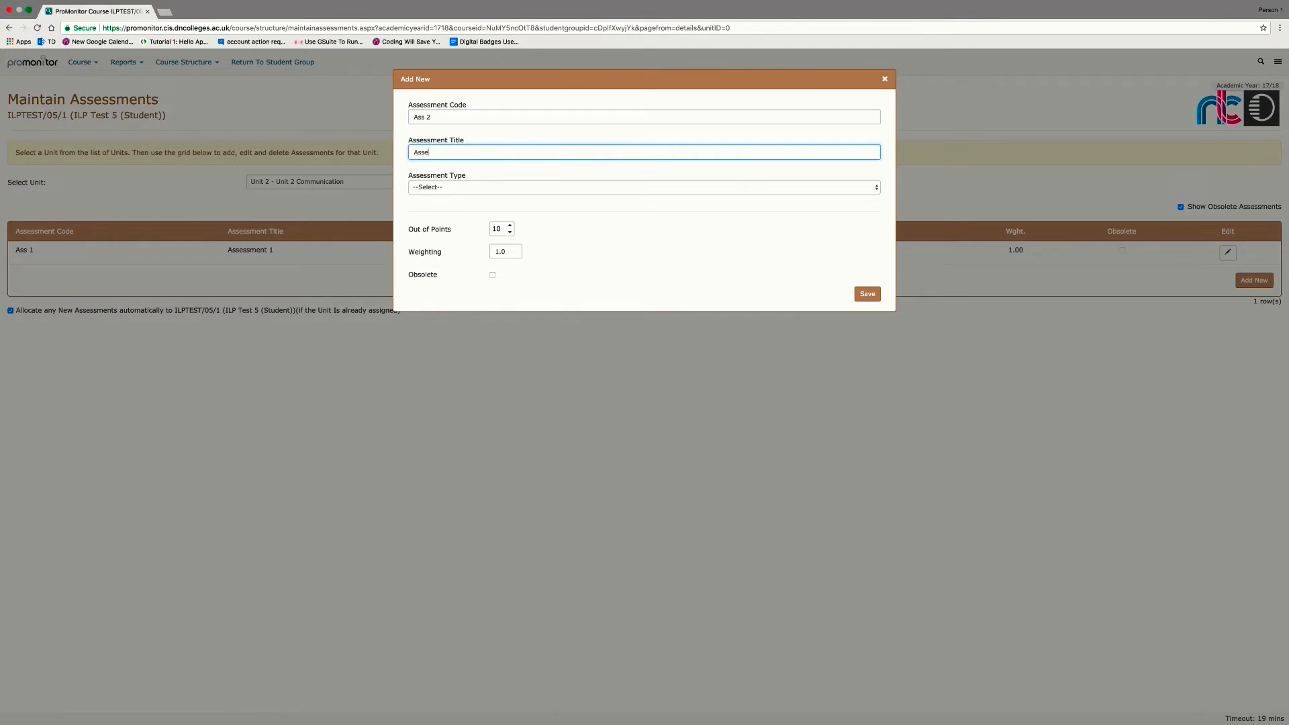
text(ssment 2)
click(801, 188)
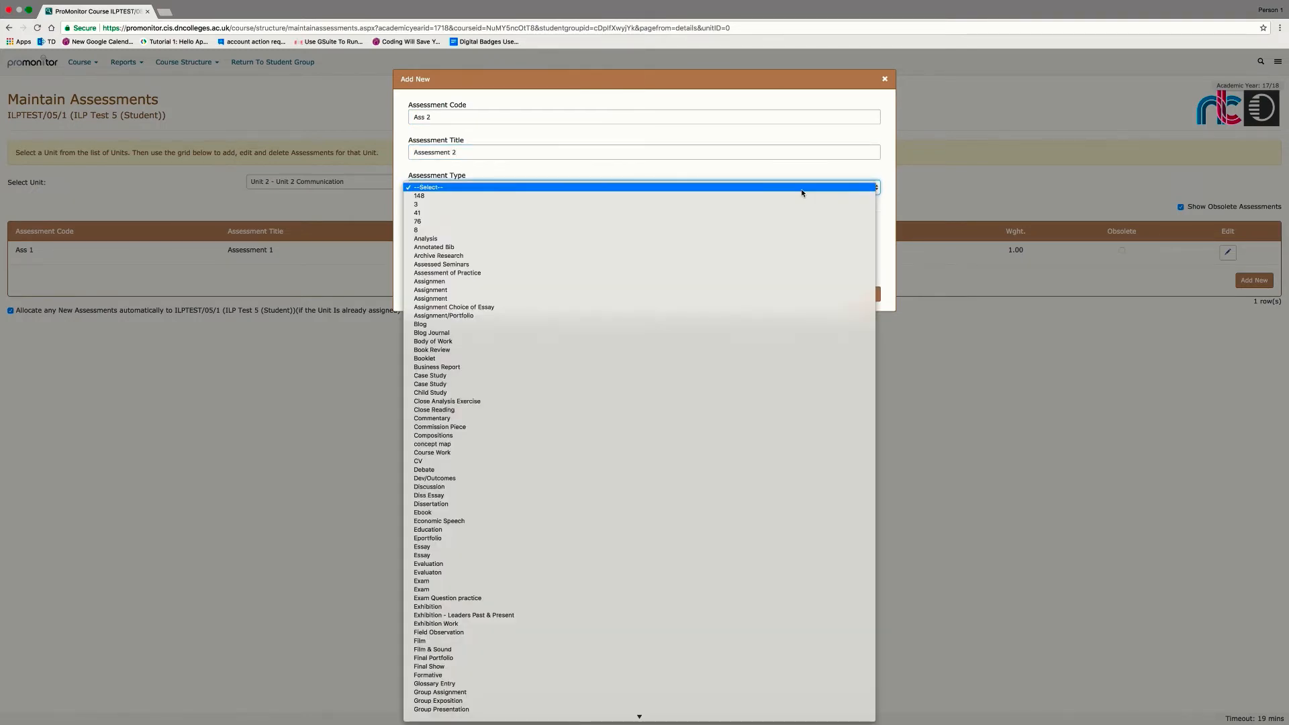
click(638, 290)
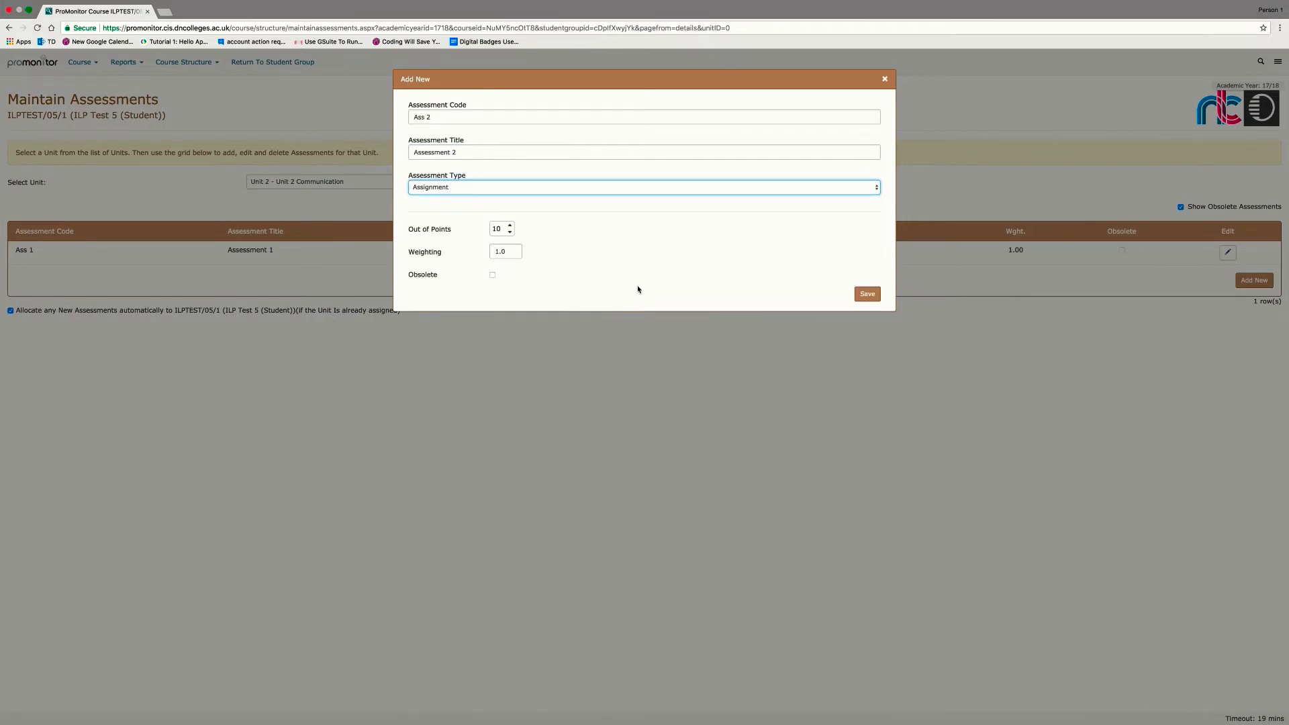
click(875, 295)
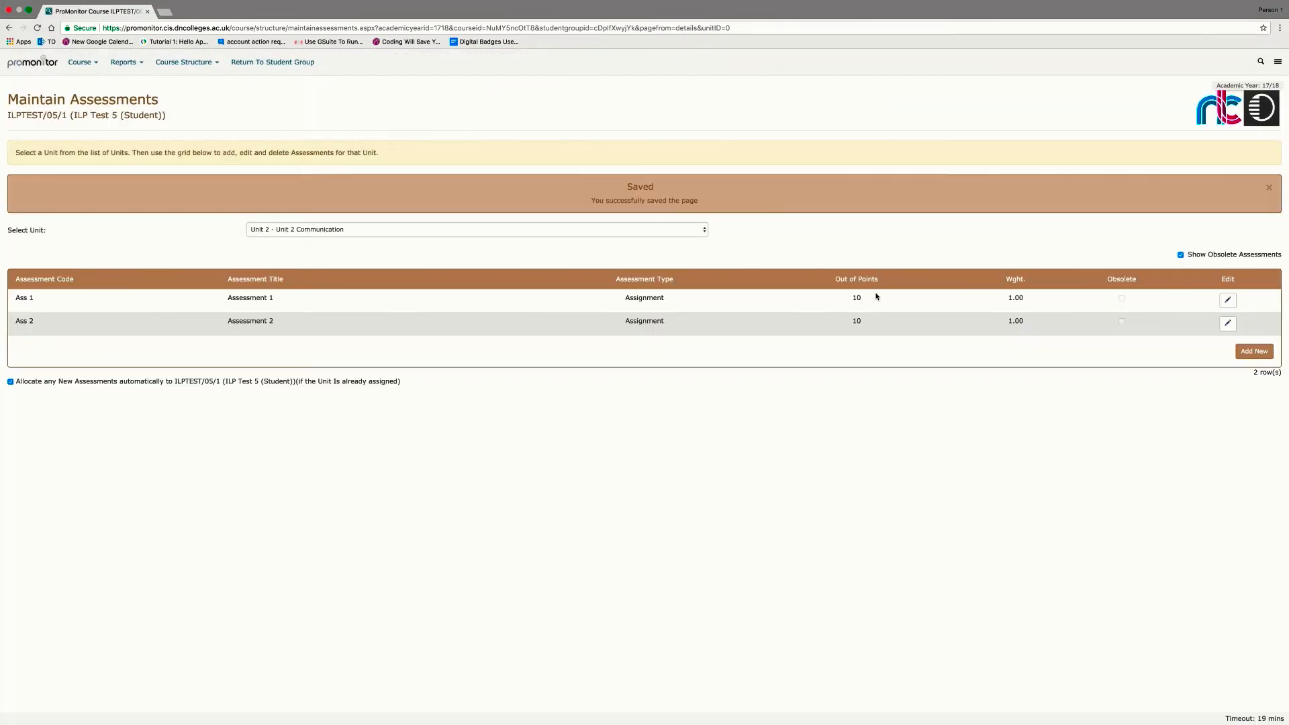